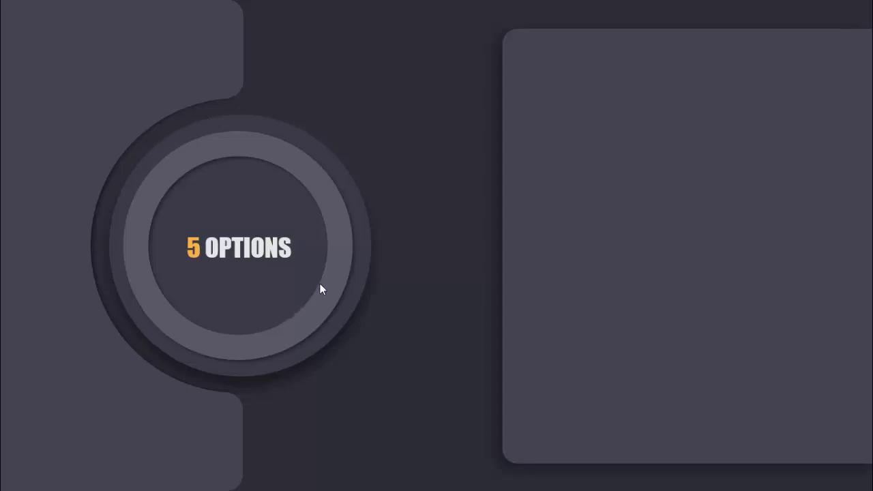
# - Play the finished 5 OPTIONS slideshow, revealing the ring animation and the option icons with their text
pyautogui.click(407, 263)
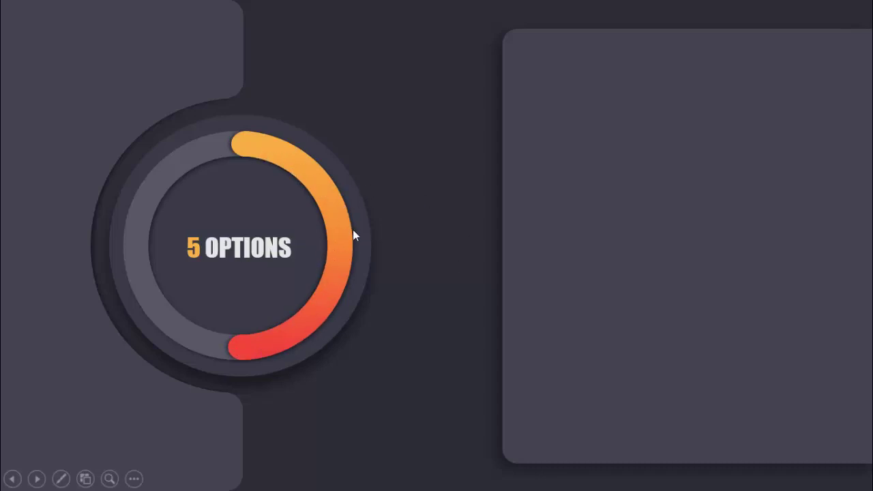
pyautogui.click(420, 267)
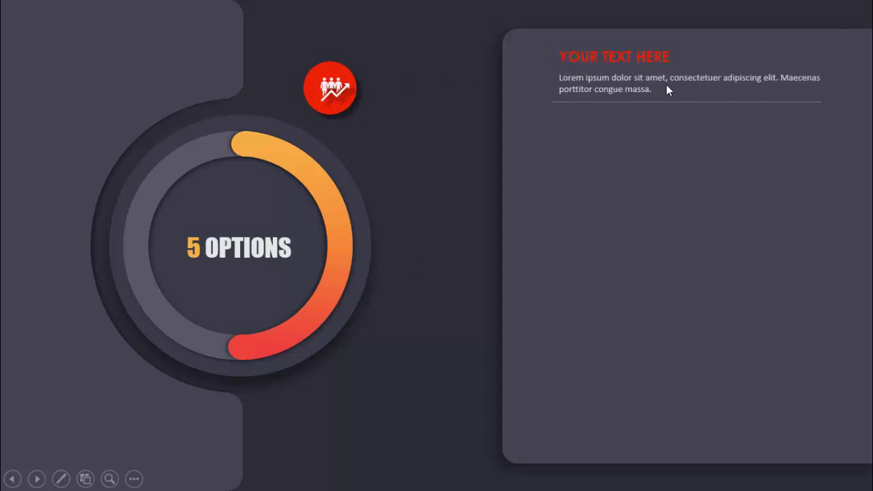
pyautogui.click(427, 237)
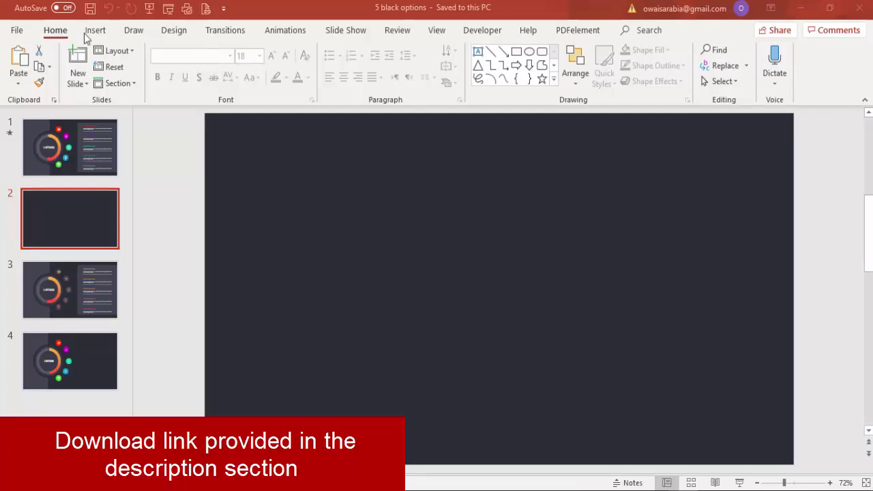
# - Turn on the slide's centre guides and draw an oval on slide 2
pyautogui.click(435, 32)
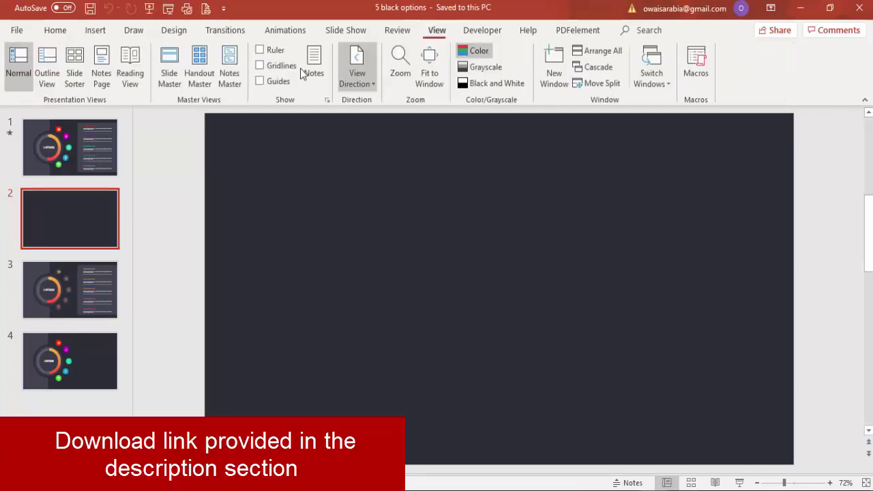
pyautogui.click(261, 81)
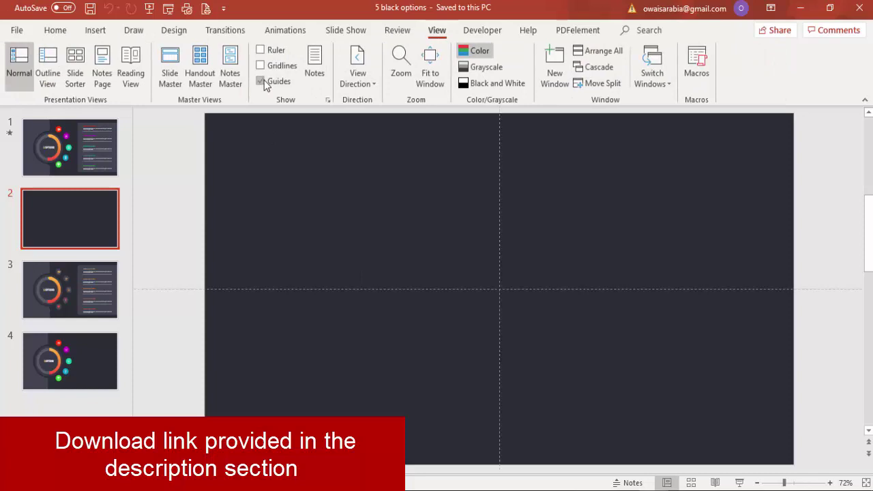
pyautogui.click(95, 30)
pyautogui.click(199, 86)
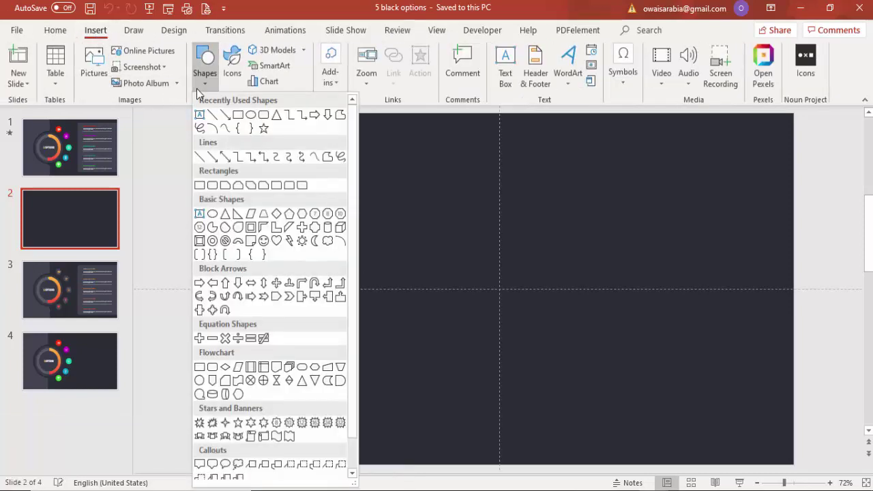
pyautogui.click(213, 214)
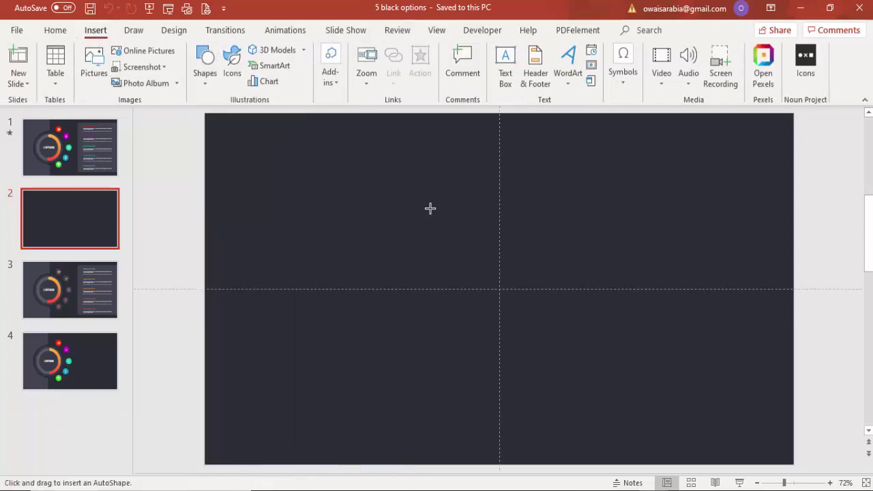
pyautogui.click(427, 252)
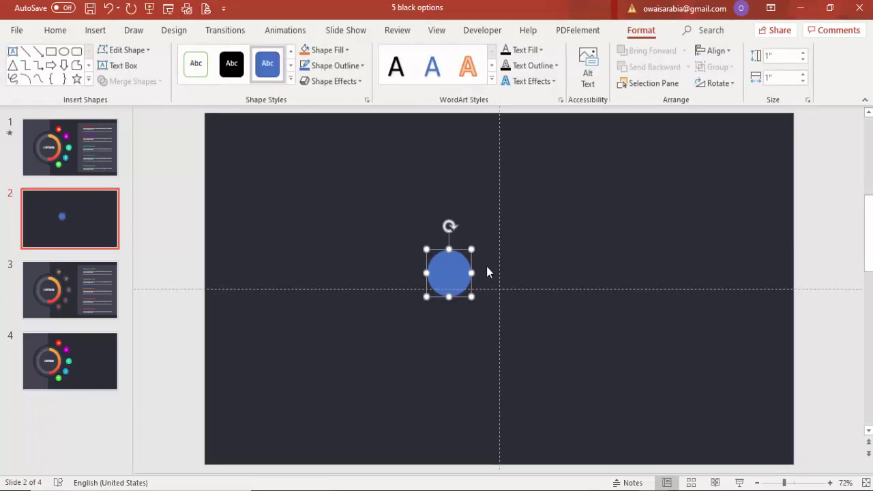
# - Size the circle to 4 by 4 inches and centre it on the slide
pyautogui.click(778, 55)
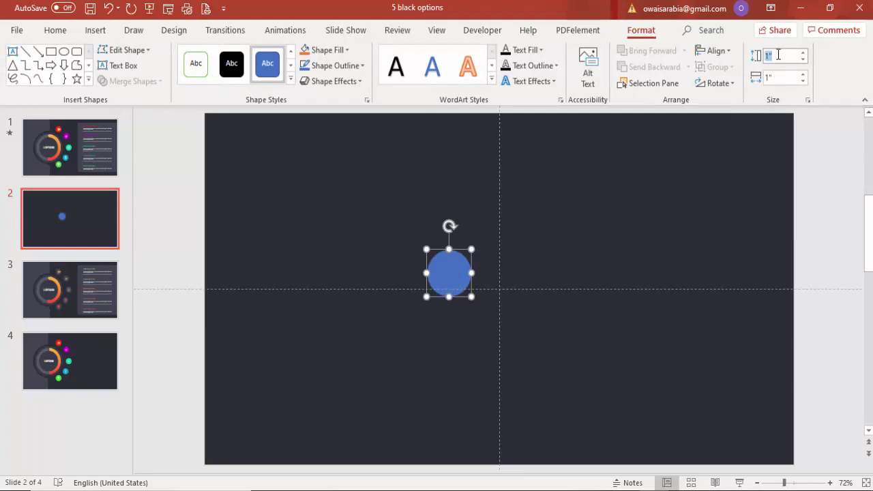
pyautogui.write('4')
pyautogui.press('Tab')
pyautogui.write('4')
pyautogui.click(785, 60)
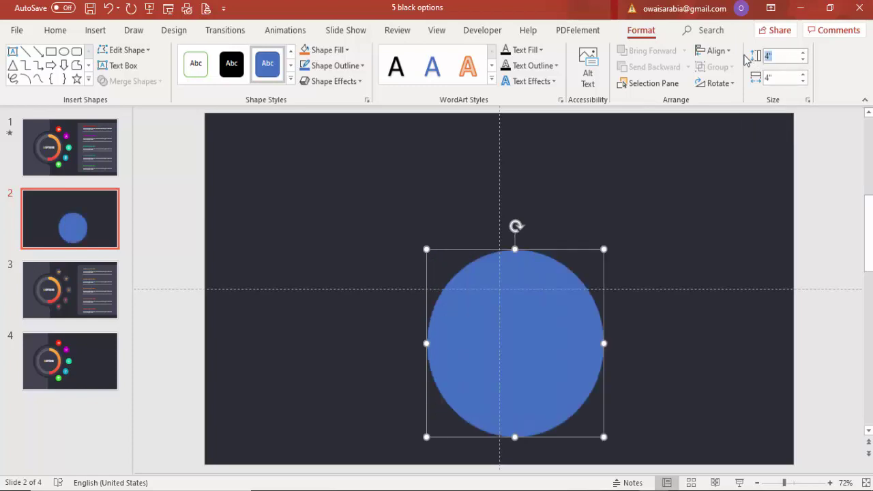
pyautogui.click(714, 50)
pyautogui.click(742, 84)
pyautogui.click(715, 50)
pyautogui.click(747, 138)
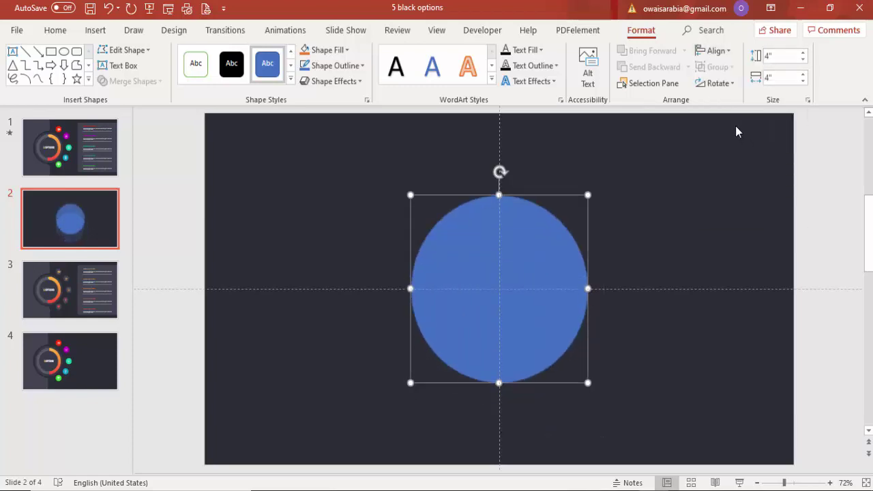
# - Remove the circle's outline, fill it dark grey, and nudge it left of centre
pyautogui.click(337, 80)
pyautogui.click(337, 73)
pyautogui.click(337, 65)
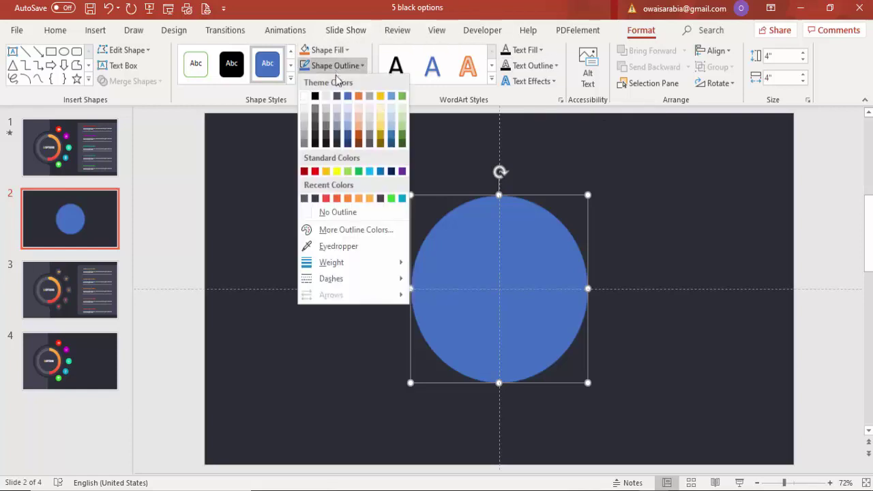
pyautogui.click(337, 212)
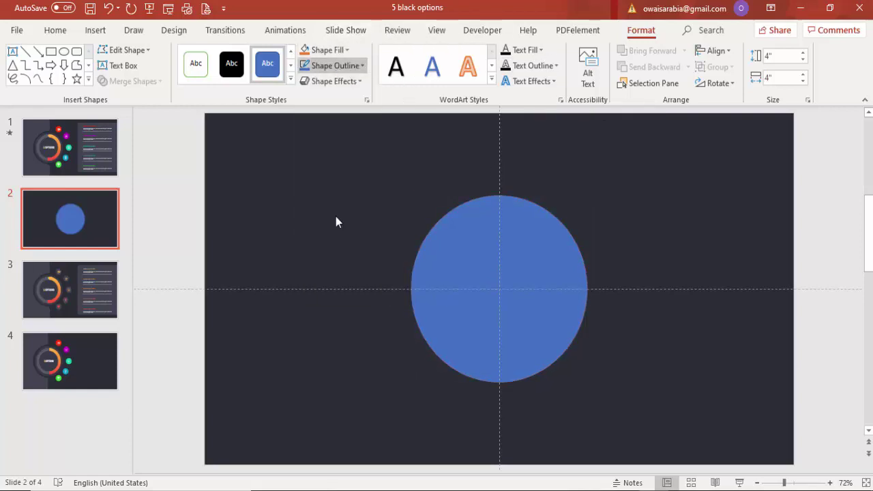
pyautogui.click(322, 50)
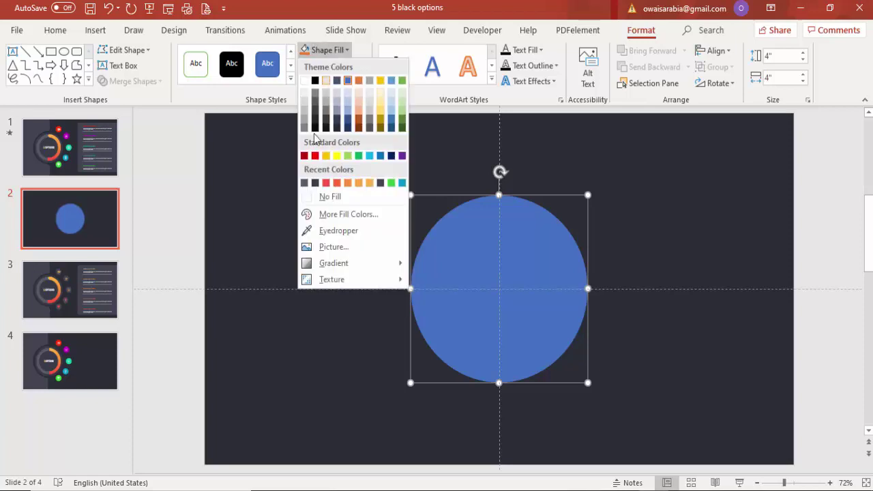
pyautogui.click(315, 182)
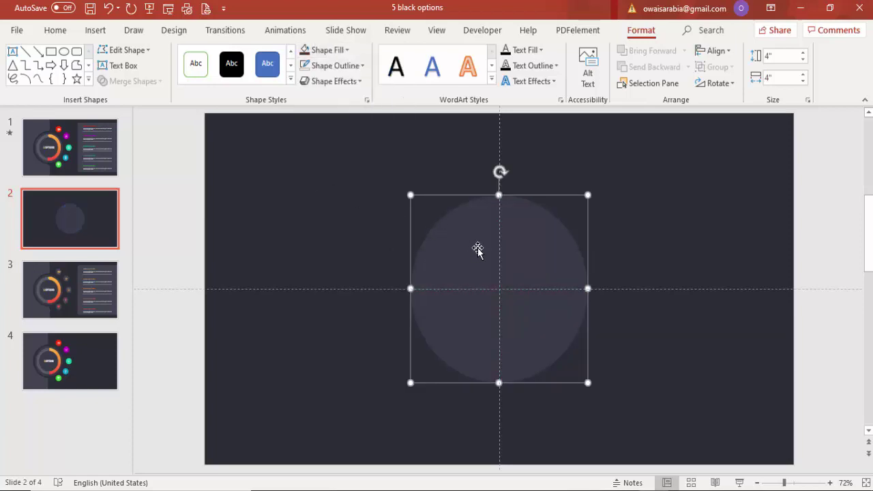
pyautogui.press('Left')
pyautogui.press('Left')
pyautogui.press('Left')
pyautogui.press('Left')
pyautogui.press('Left')
pyautogui.press('Left')
pyautogui.press('Left')
pyautogui.press('Left')
pyautogui.press('Left')
pyautogui.press('Left')
pyautogui.press('Left')
pyautogui.press('Left')
pyautogui.press('Left')
pyautogui.press('Left')
pyautogui.press('Left')
pyautogui.press('Left')
pyautogui.press('Left')
pyautogui.press('Left')
pyautogui.press('Left')
pyautogui.press('Left')
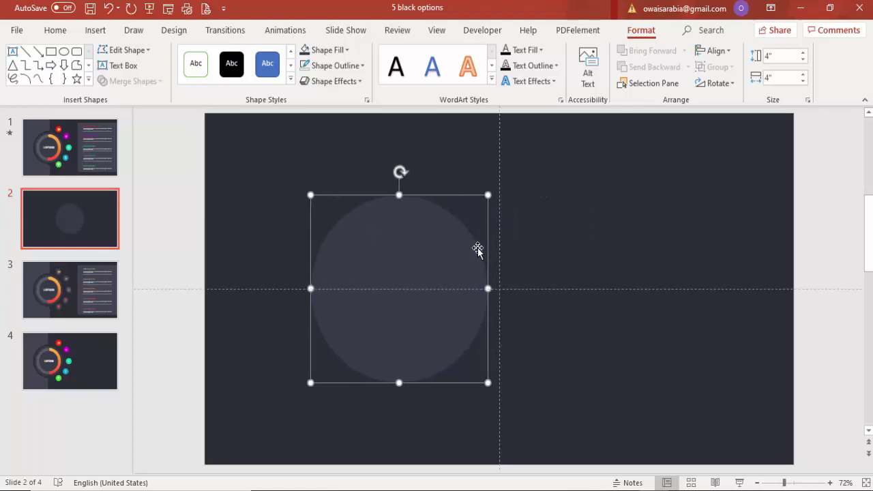
pyautogui.press('Right')
pyautogui.press('Right')
pyautogui.press('Right')
pyautogui.press('Right')
pyautogui.press('Right')
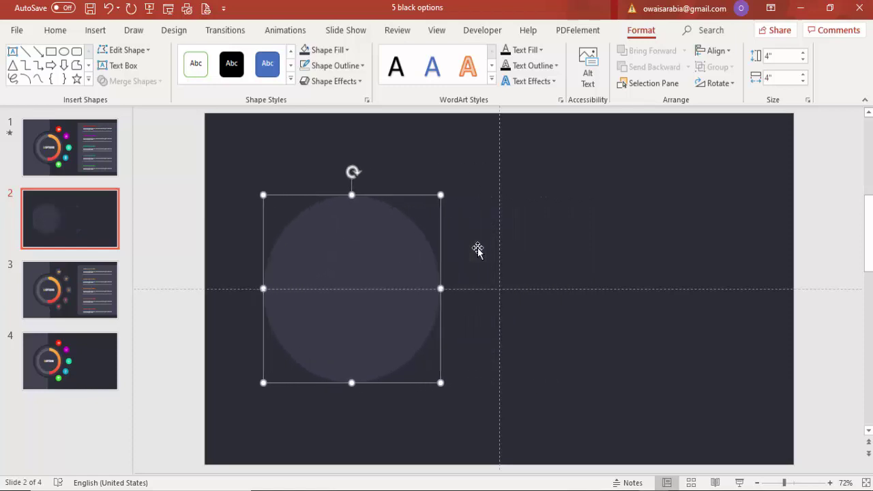
pyautogui.hotkey('ctrl', 'Right')
pyautogui.hotkey('ctrl', 'Right')
pyautogui.press('Escape')
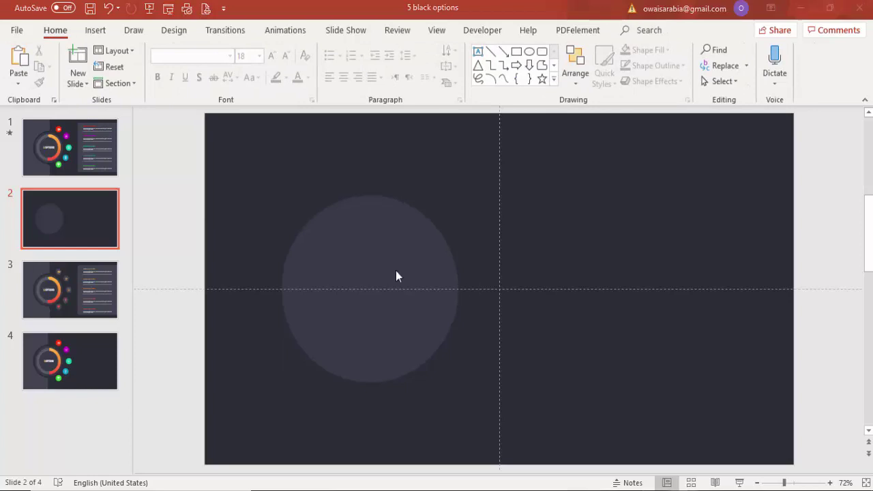
# - Draw a borderless hollow ring sized 3.5 by 3.5 inches with a thinner band
pyautogui.click(96, 30)
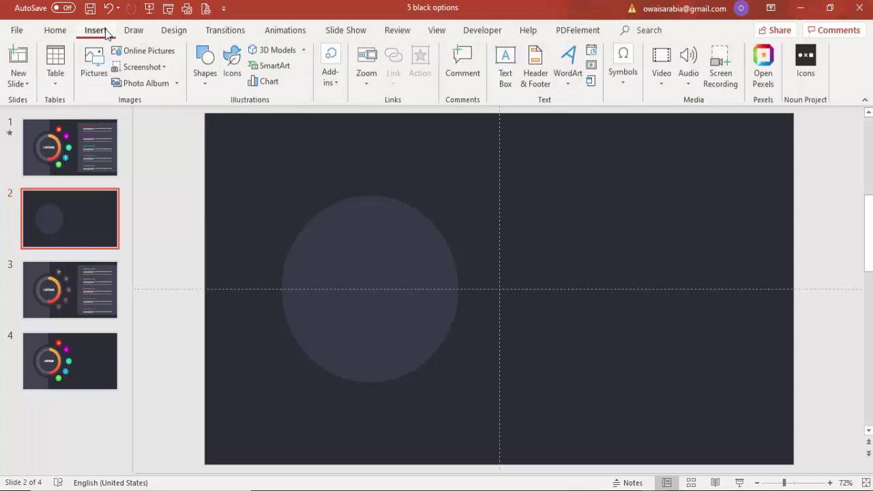
pyautogui.click(204, 72)
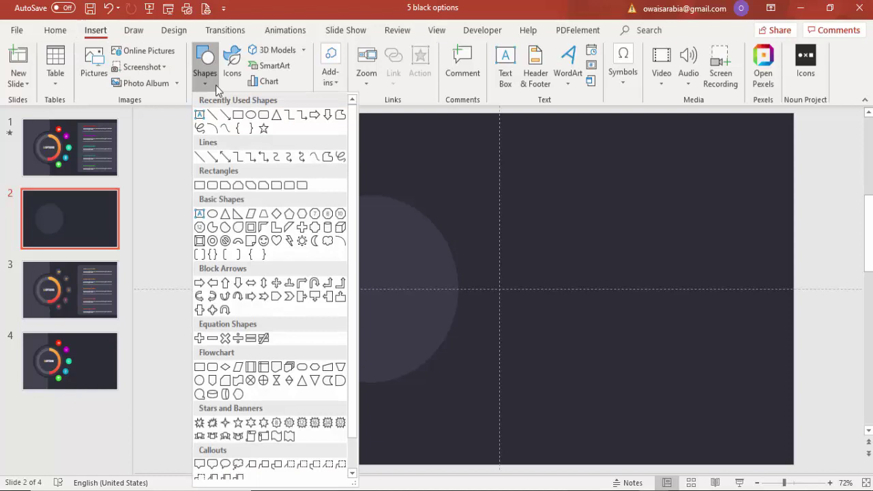
pyautogui.click(213, 245)
pyautogui.click(361, 251)
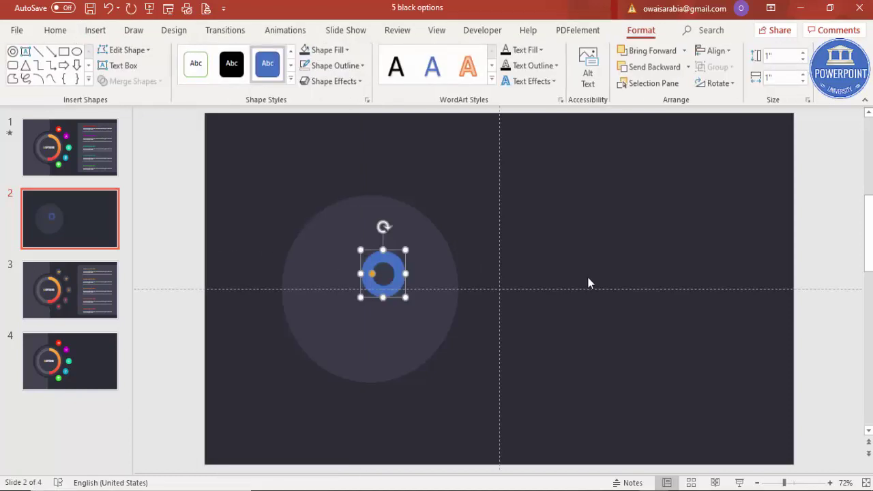
pyautogui.click(345, 66)
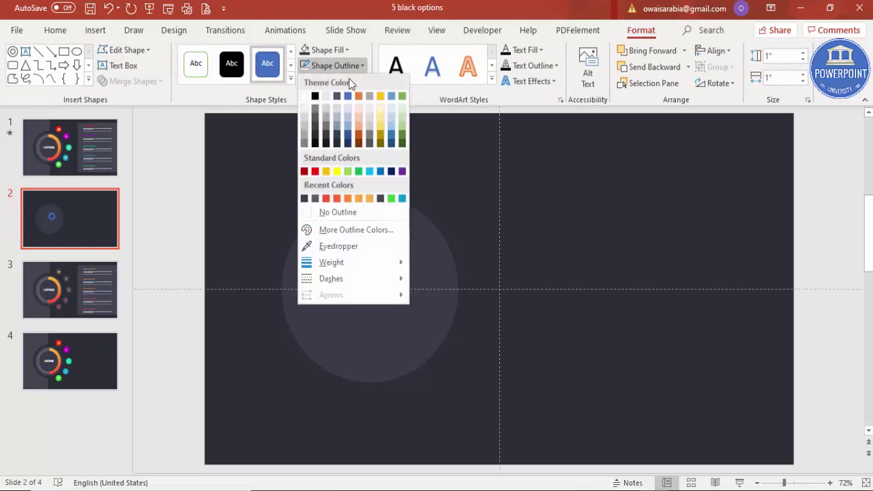
pyautogui.click(334, 213)
pyautogui.click(777, 57)
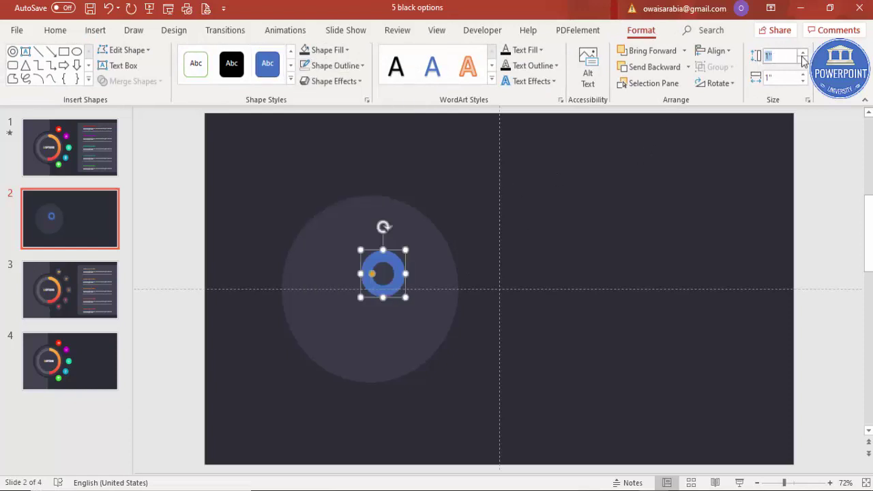
pyautogui.click(788, 75)
pyautogui.write('3')
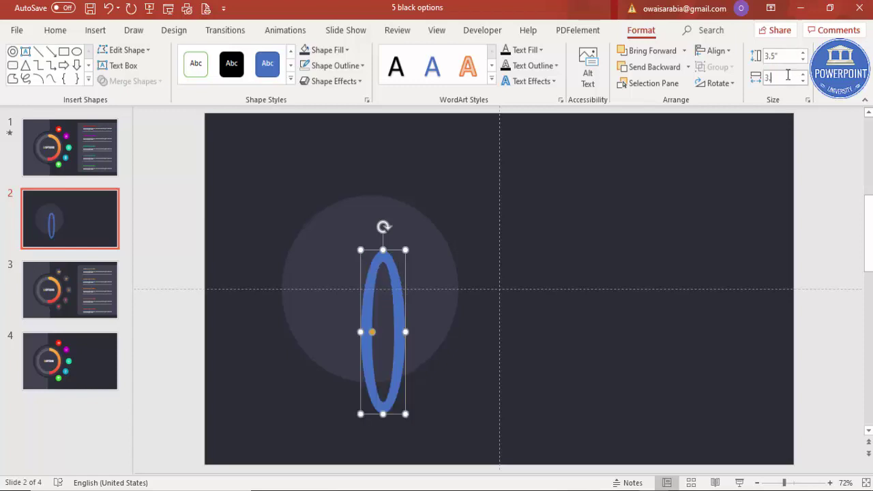
pyautogui.write('.5')
pyautogui.press('Return')
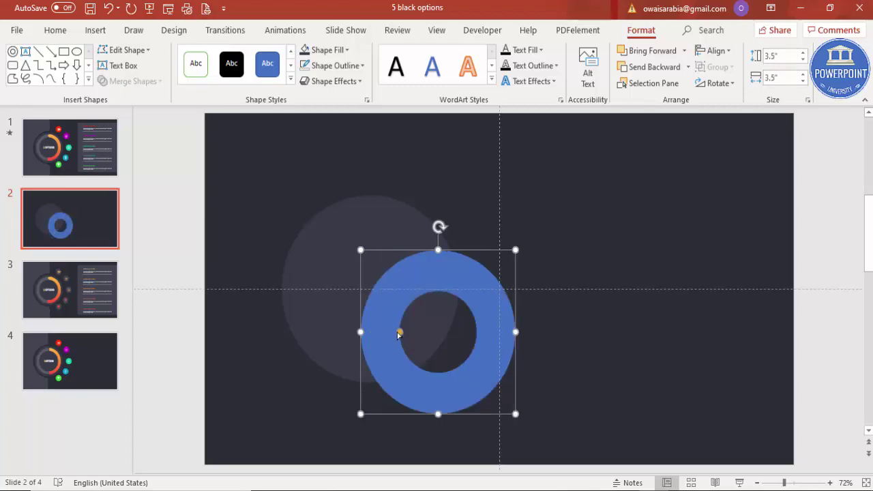
pyautogui.moveTo(399, 334); pyautogui.dragTo(378, 332)
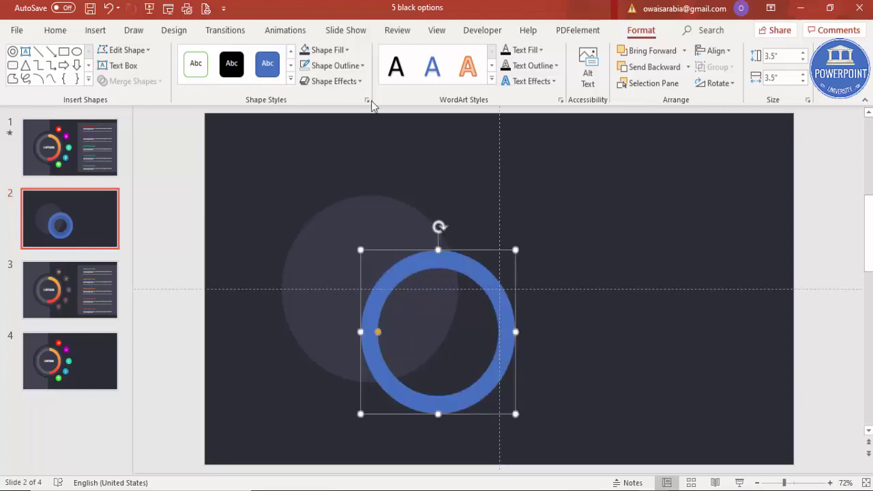
# - Fill the ring light grey and move it over the faint circle
pyautogui.click(329, 51)
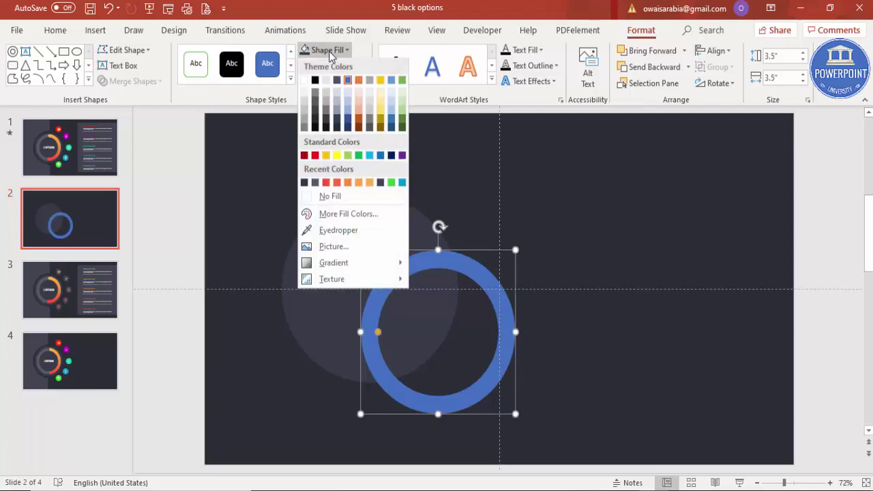
pyautogui.click(315, 183)
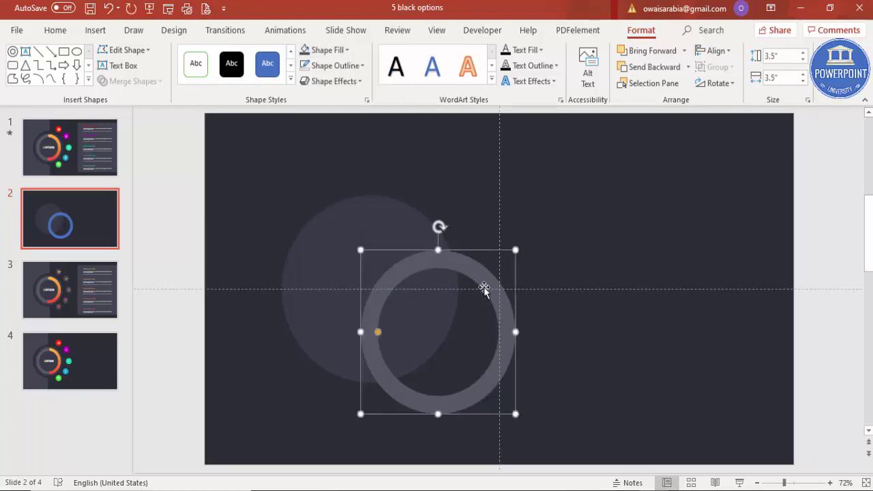
pyautogui.moveTo(497, 286); pyautogui.dragTo(432, 247)
pyautogui.hotkey('ctrl', 'Up')
pyautogui.hotkey('ctrl', 'Up')
pyautogui.hotkey('ctrl', 'Up')
pyautogui.hotkey('ctrl', 'Up')
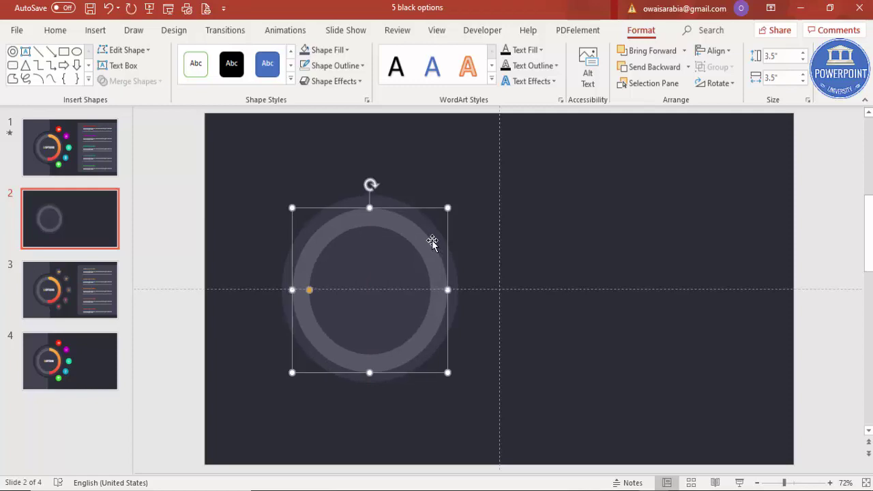
pyautogui.hotkey('shift', 'Up')
pyautogui.hotkey('shift', 'Up')
pyautogui.hotkey('shift', 'Up')
pyautogui.hotkey('shift', 'Up')
pyautogui.hotkey('shift', 'Up')
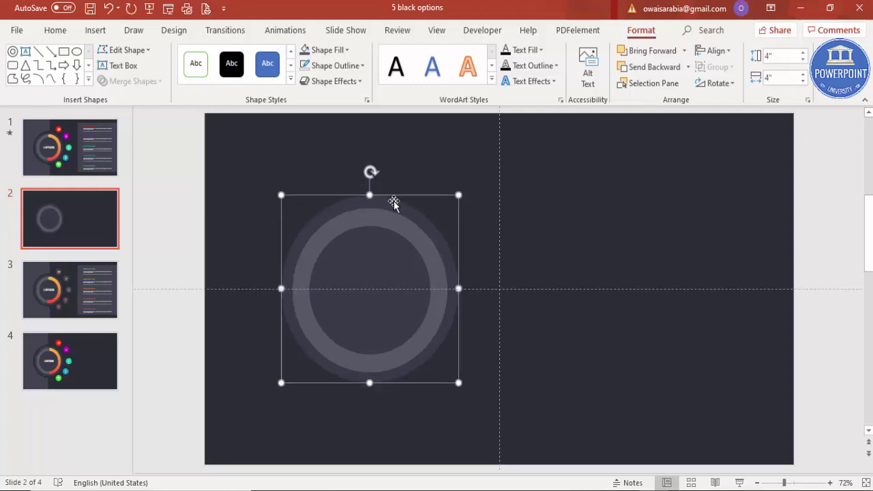
# - Select both circles and align them to each other by centre and middle
pyautogui.click(388, 233)
pyautogui.click(384, 204)
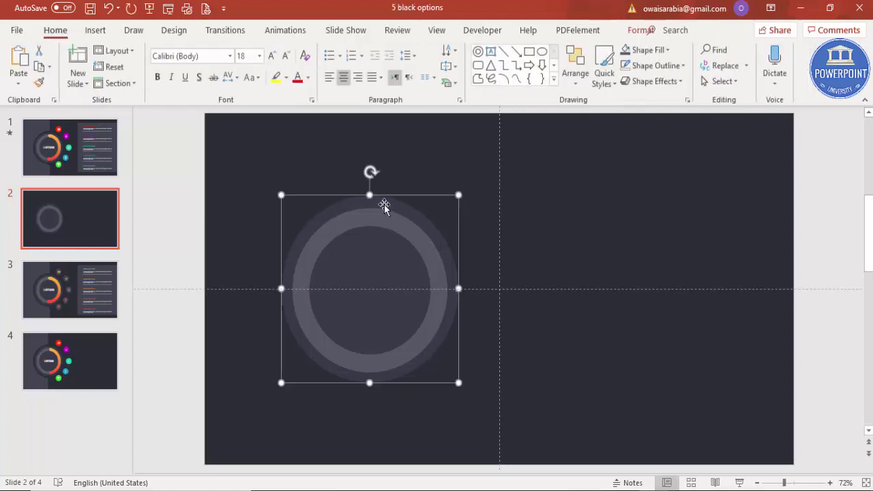
pyautogui.hotkey('ctrl', 'a')
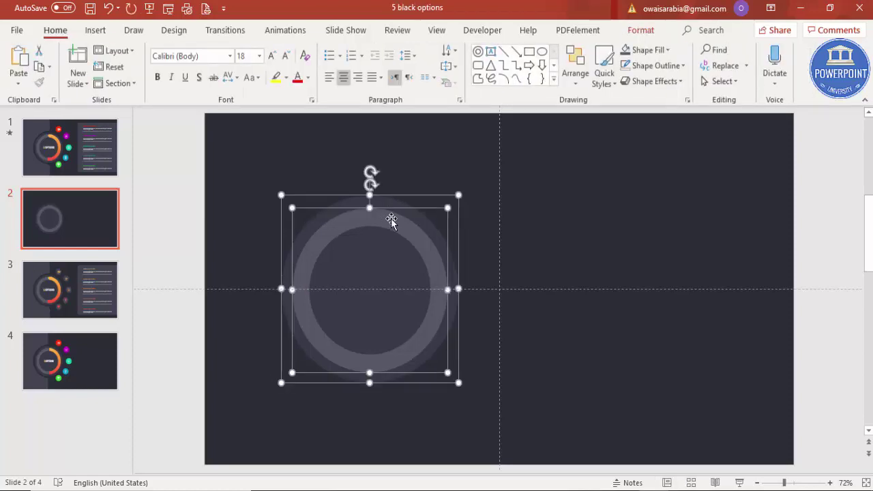
pyautogui.click(630, 33)
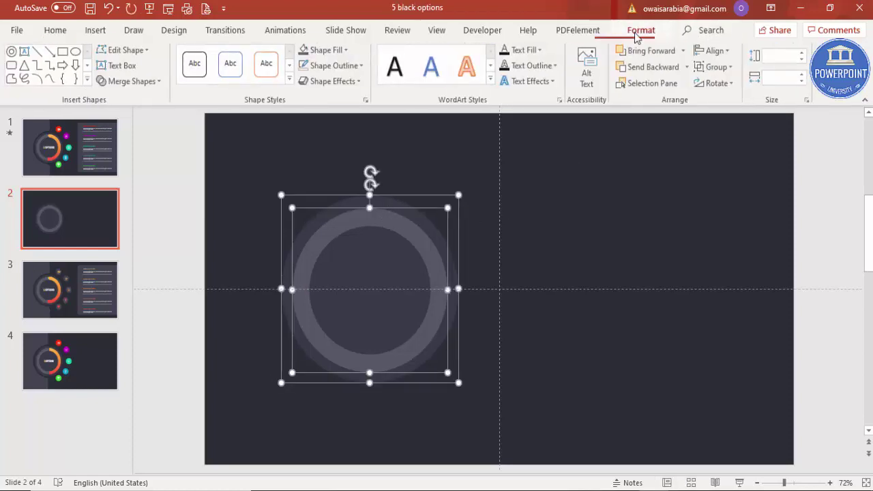
pyautogui.click(713, 50)
pyautogui.click(736, 87)
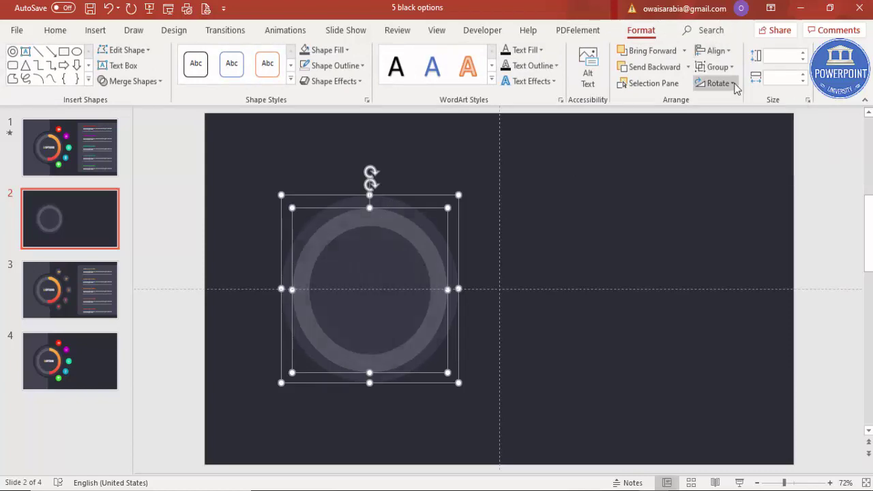
pyautogui.click(713, 50)
pyautogui.click(735, 134)
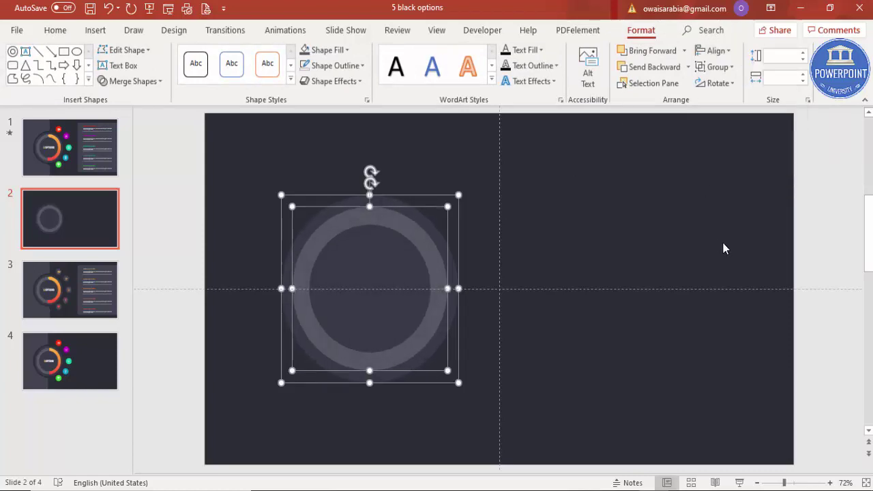
# - Drag a copy of the ring to the right and centre it on the slide
pyautogui.click(506, 311)
pyautogui.click(441, 266)
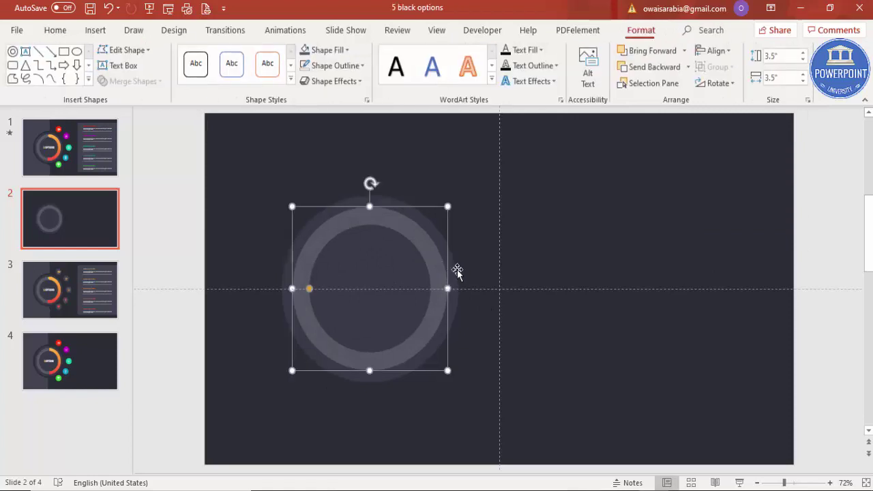
pyautogui.click(553, 271)
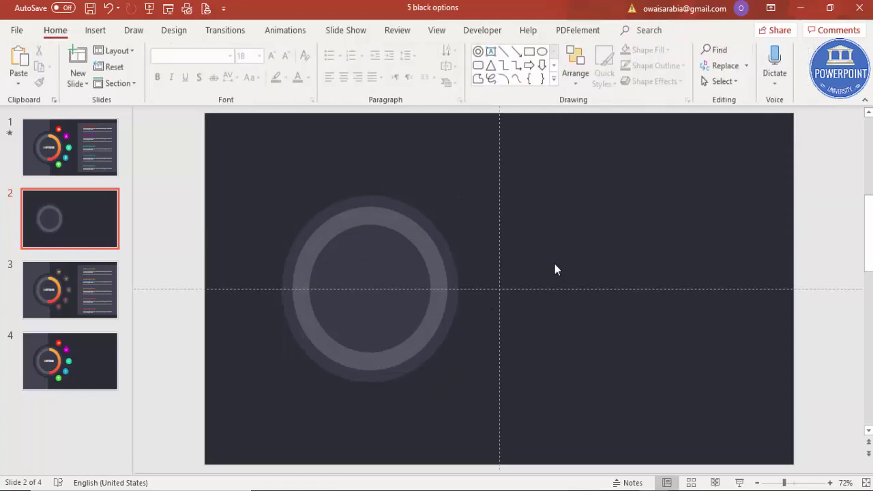
pyautogui.click(436, 315)
pyautogui.moveTo(436, 316); pyautogui.dragTo(538, 318)
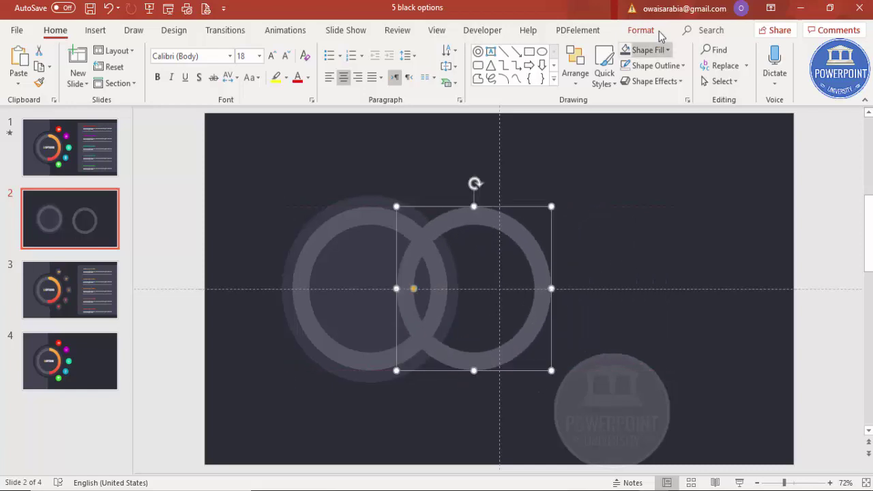
pyautogui.click(653, 36)
pyautogui.click(717, 51)
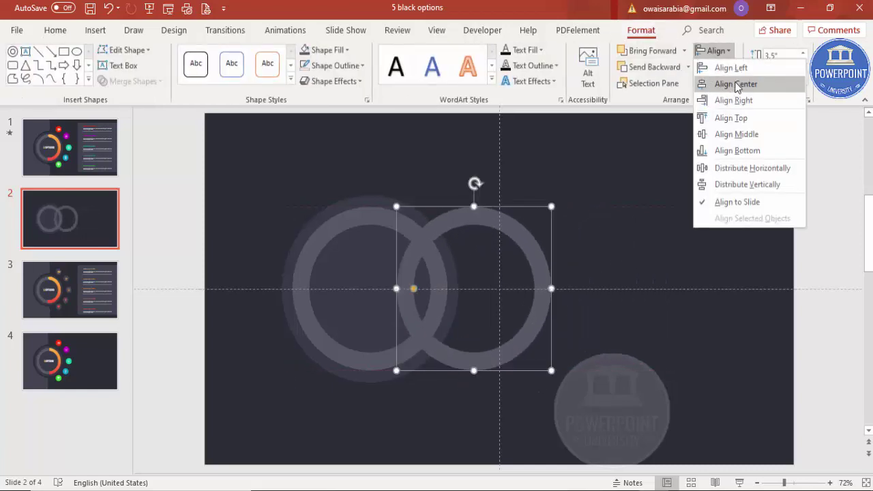
pyautogui.click(724, 84)
pyautogui.click(716, 51)
pyautogui.click(746, 134)
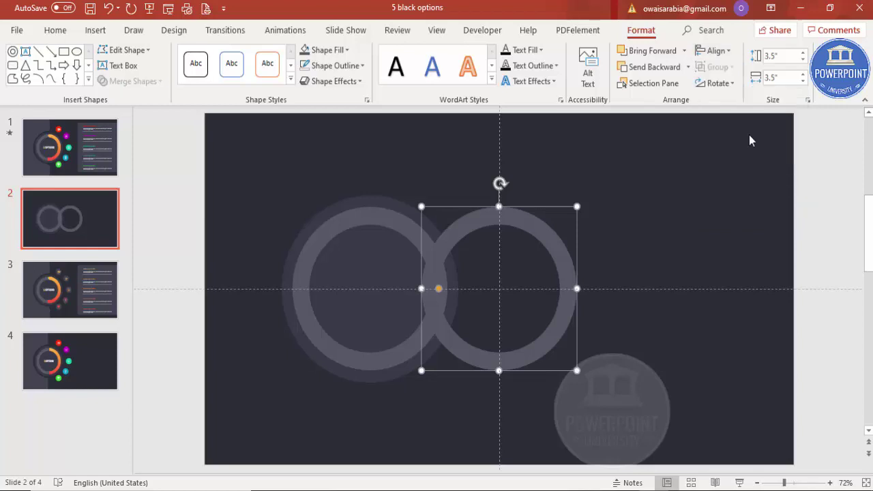
pyautogui.click(811, 208)
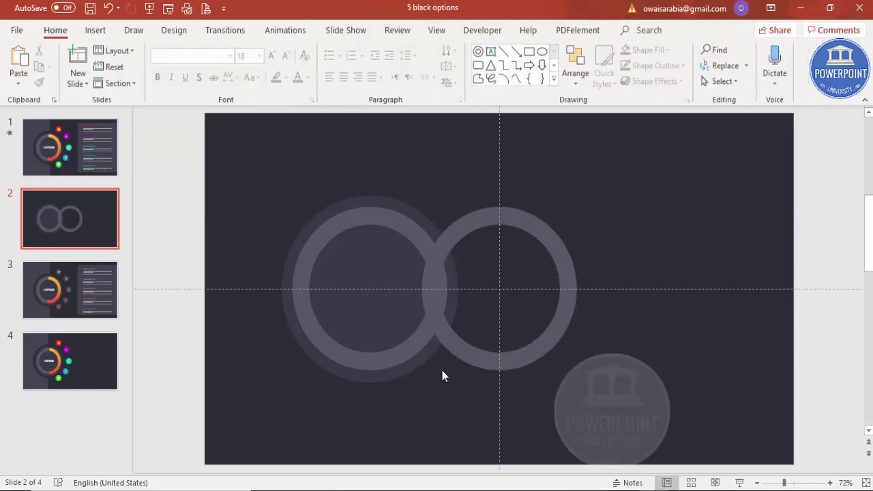
pyautogui.click(94, 30)
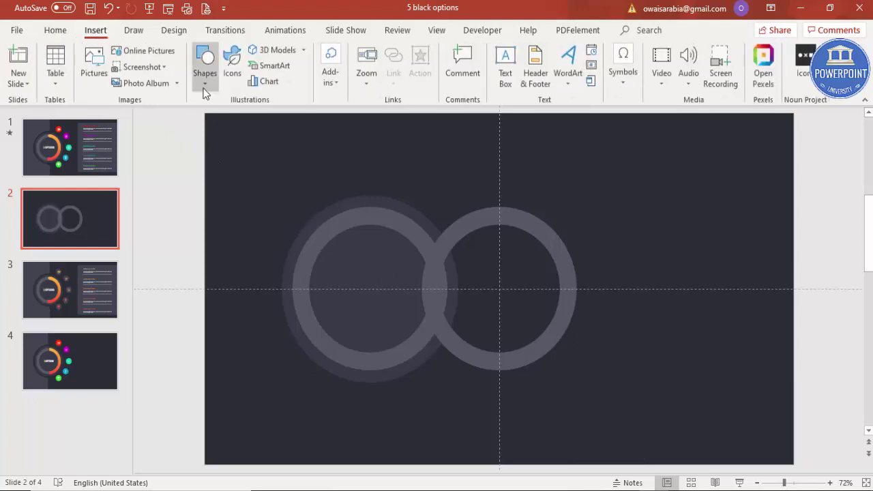
# - Draw a rectangle over the copied ring's left half and subtract it, leaving a 3.5 x 1.75-inch arc
pyautogui.click(206, 89)
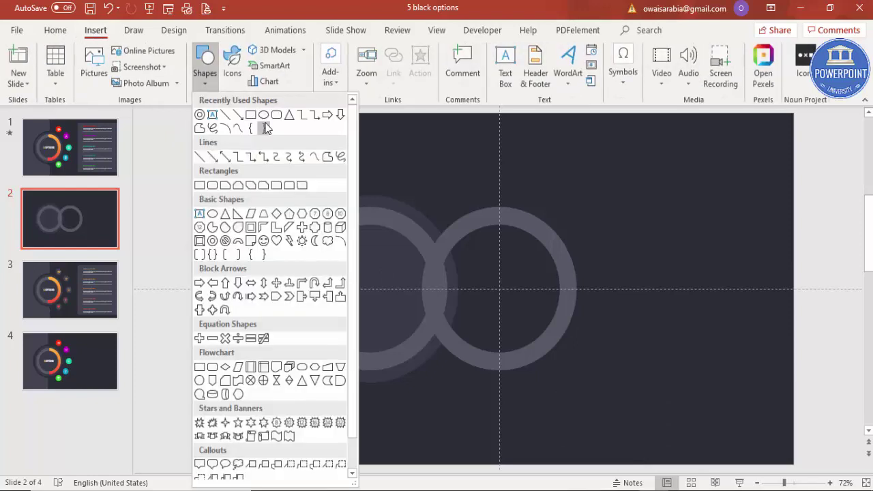
pyautogui.click(197, 183)
pyautogui.moveTo(500, 175); pyautogui.dragTo(403, 426)
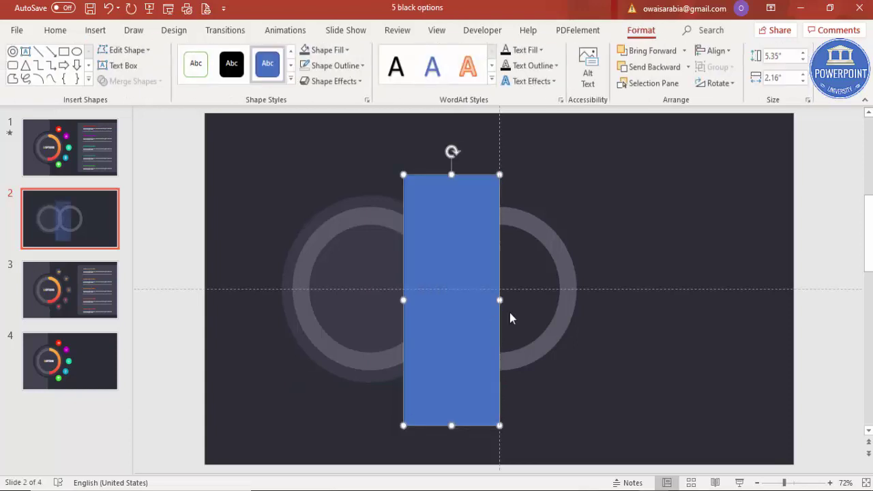
pyautogui.click(549, 242)
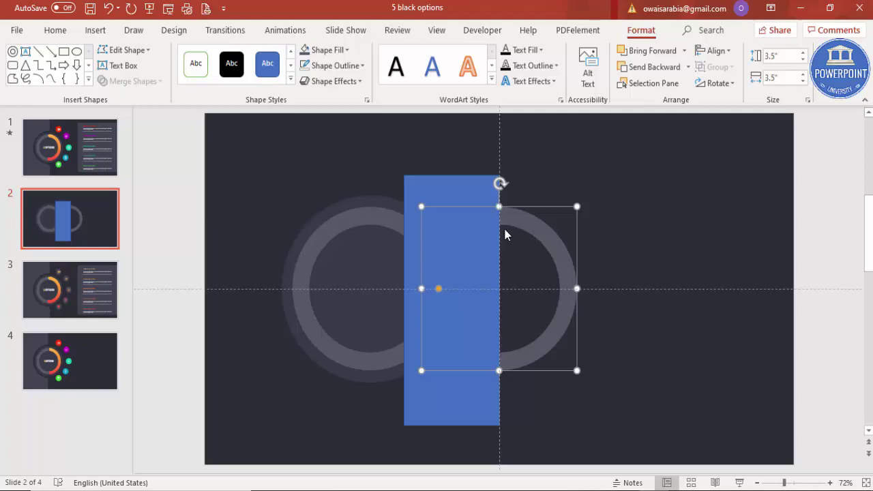
pyautogui.keyDown('shift'); pyautogui.click(428, 195); pyautogui.keyUp('shift')
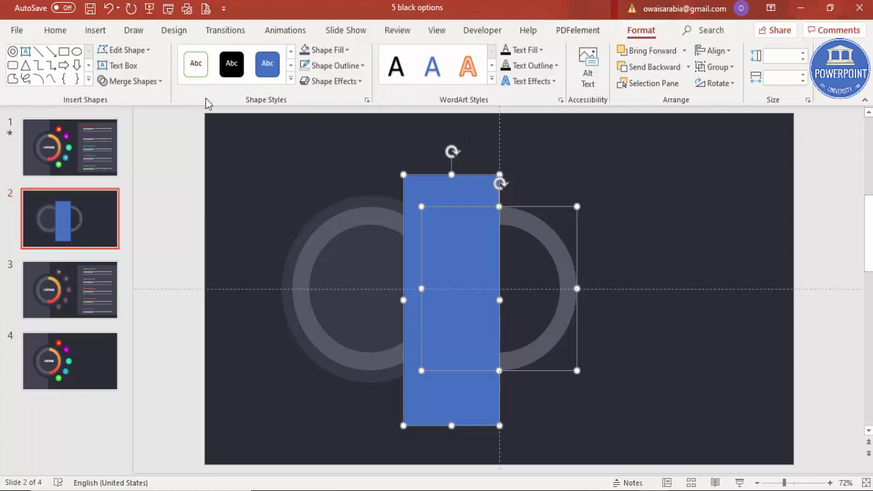
pyautogui.click(151, 89)
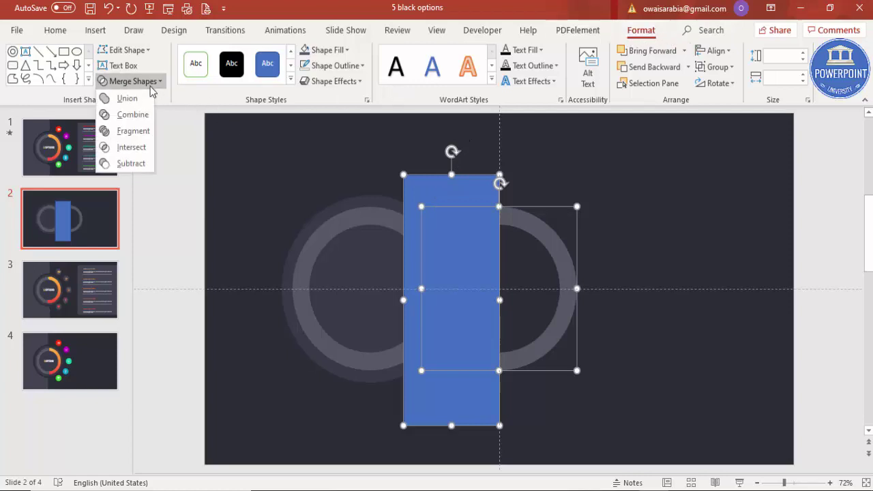
pyautogui.click(131, 165)
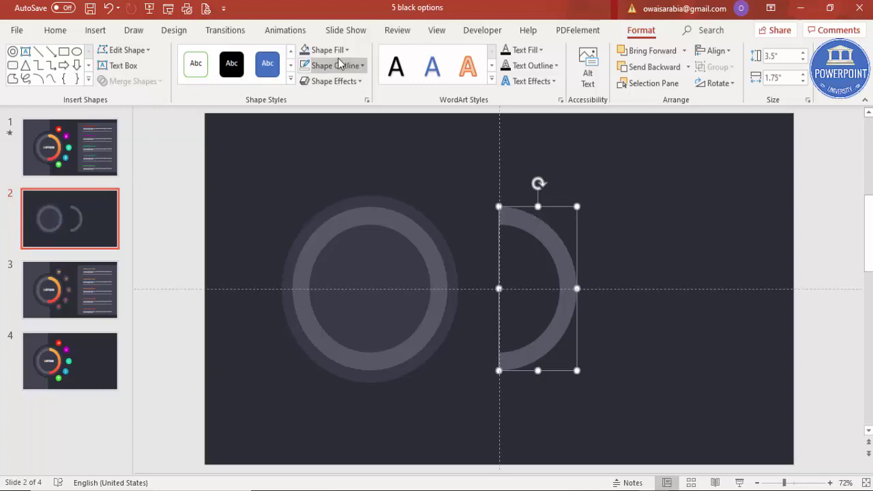
pyautogui.rightClick(552, 216)
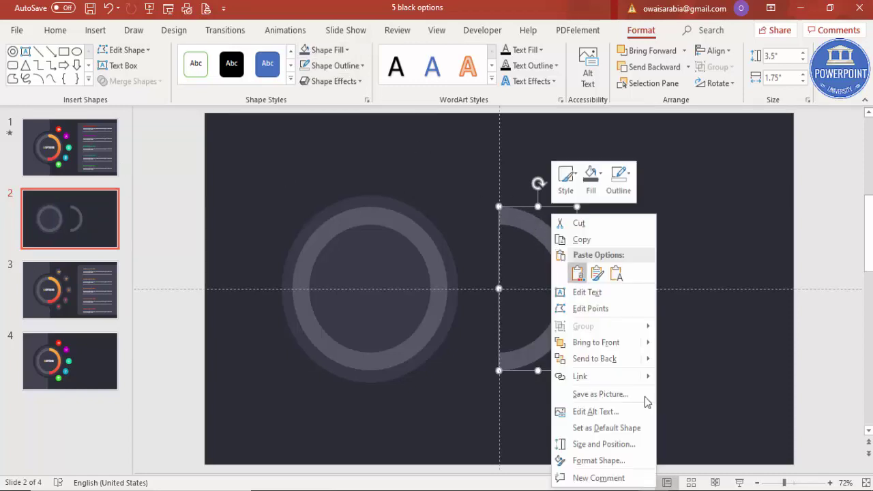
# - Give the half-ring a two-stop orange-to-red gradient and move it onto the grey ring's right half
pyautogui.click(615, 448)
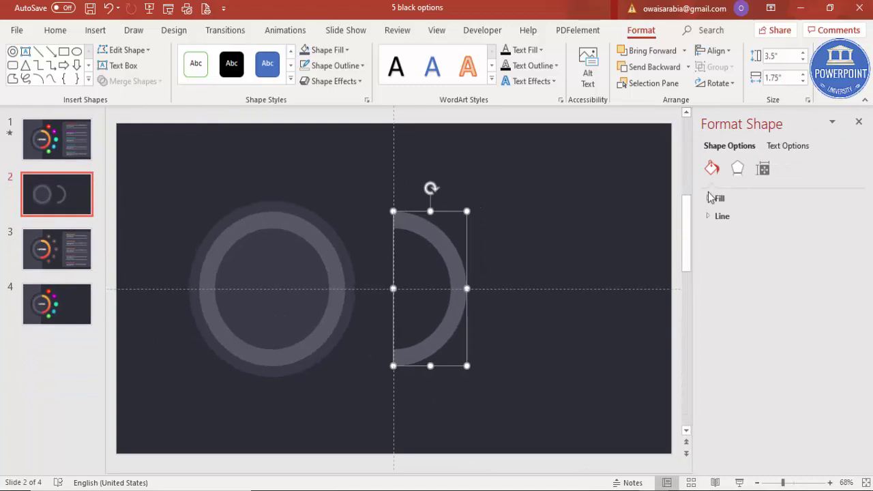
pyautogui.click(710, 197)
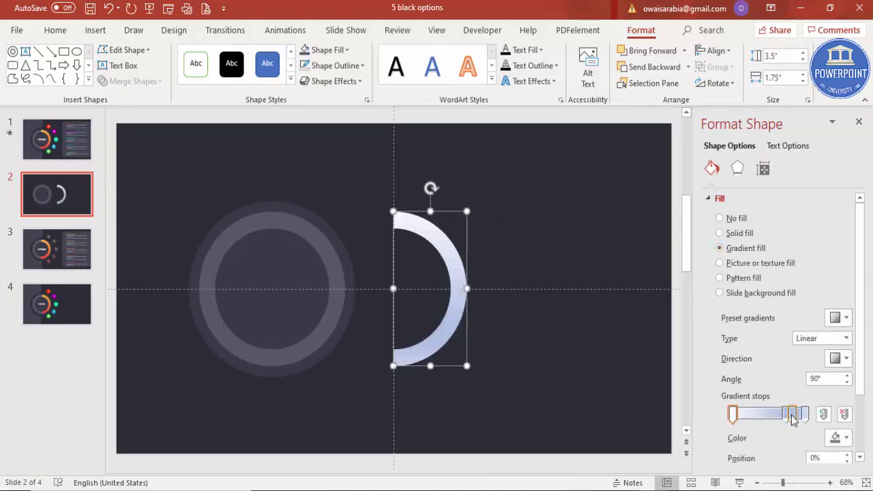
pyautogui.click(843, 416)
pyautogui.click(843, 416)
pyautogui.click(843, 416)
pyautogui.click(839, 436)
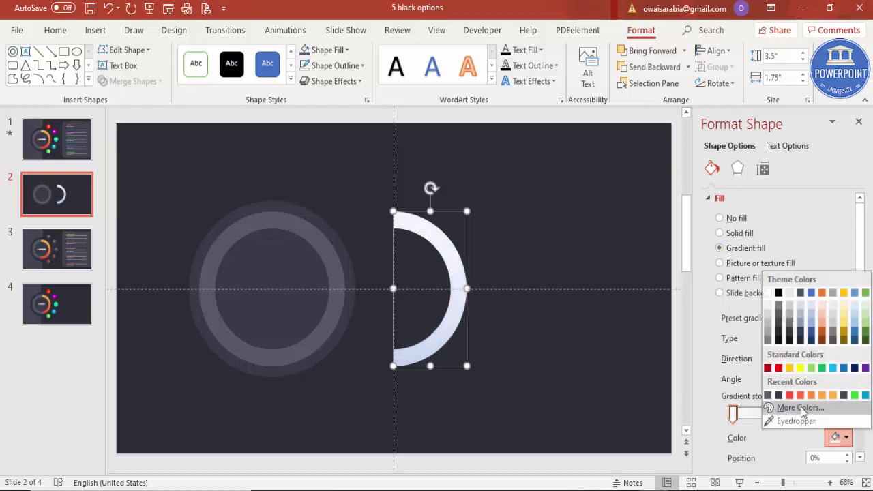
pyautogui.click(832, 396)
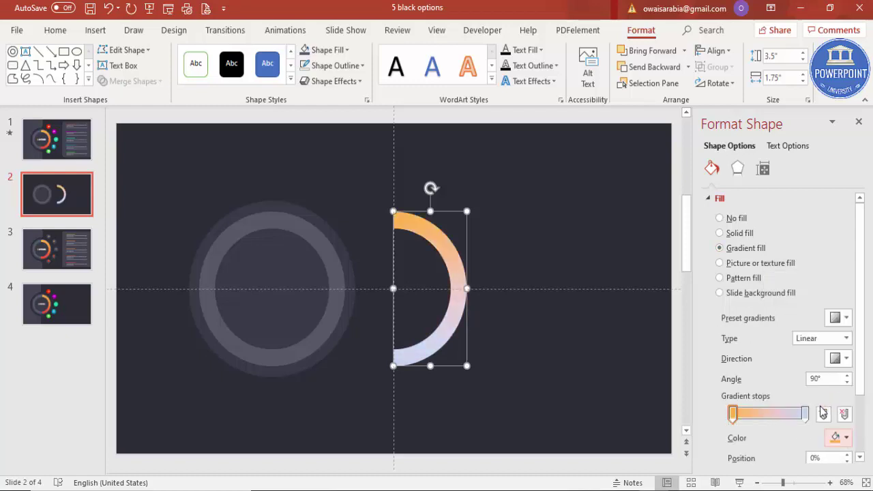
pyautogui.click(805, 414)
pyautogui.click(836, 436)
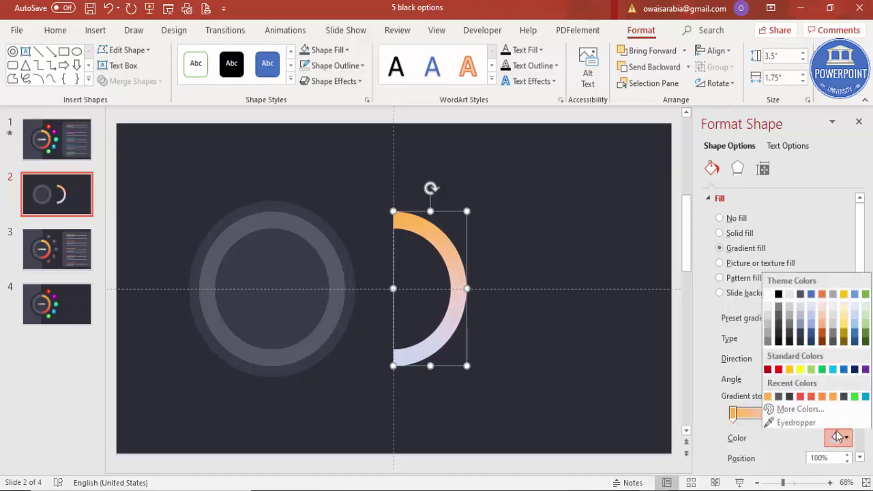
pyautogui.click(800, 395)
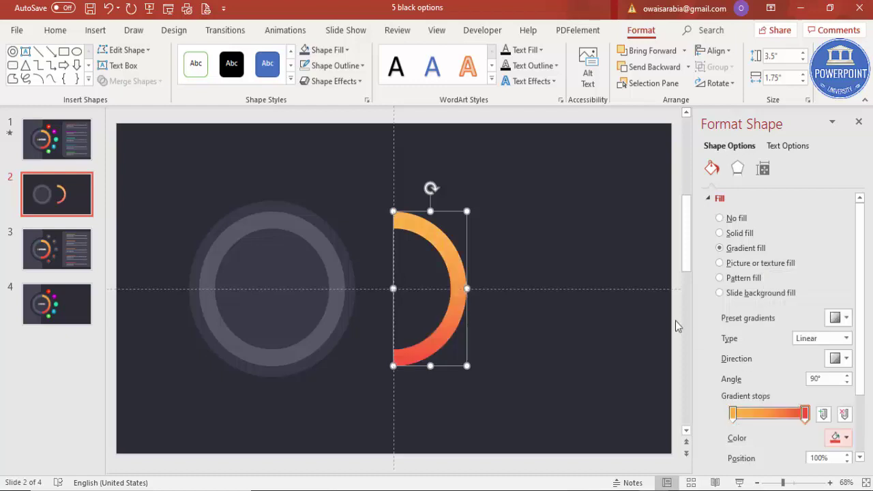
pyautogui.moveTo(455, 273); pyautogui.dragTo(335, 272)
pyautogui.click(471, 250)
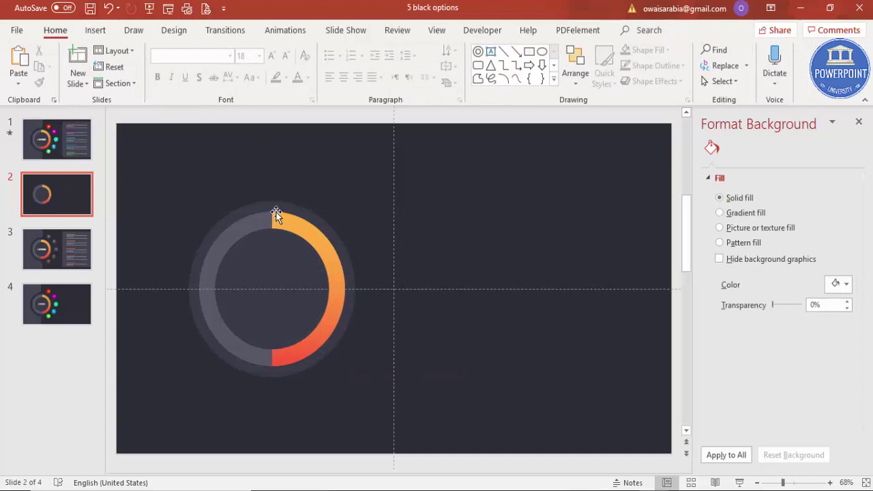
# - Place a borderless small circle on the arc's top end, filled with the arc's sampled orange
pyautogui.click(96, 32)
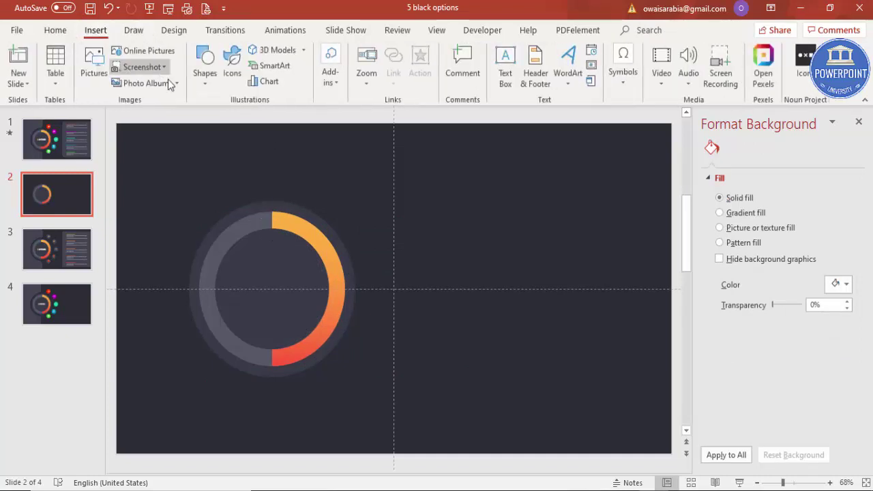
pyautogui.click(203, 73)
pyautogui.click(212, 214)
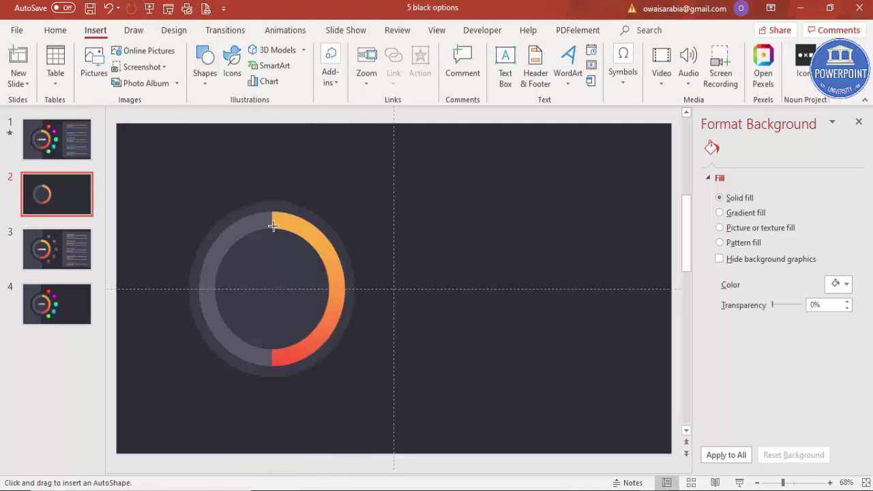
pyautogui.moveTo(261, 212); pyautogui.dragTo(282, 233)
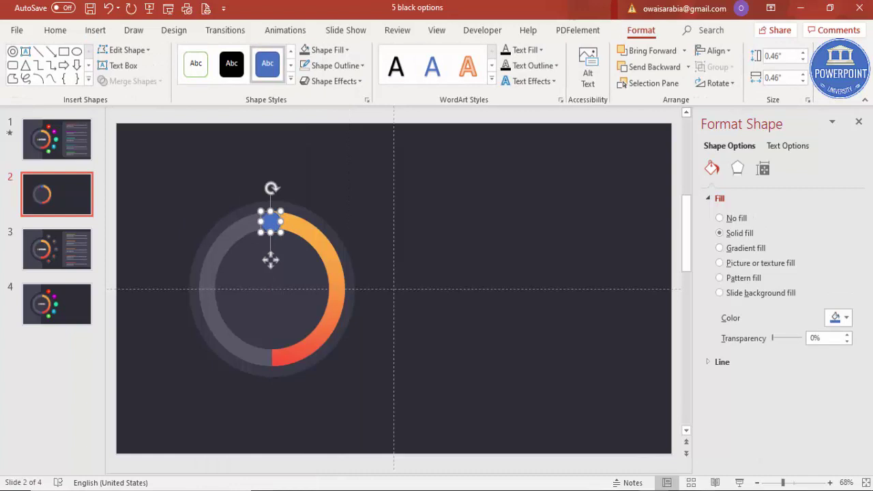
pyautogui.click(801, 485)
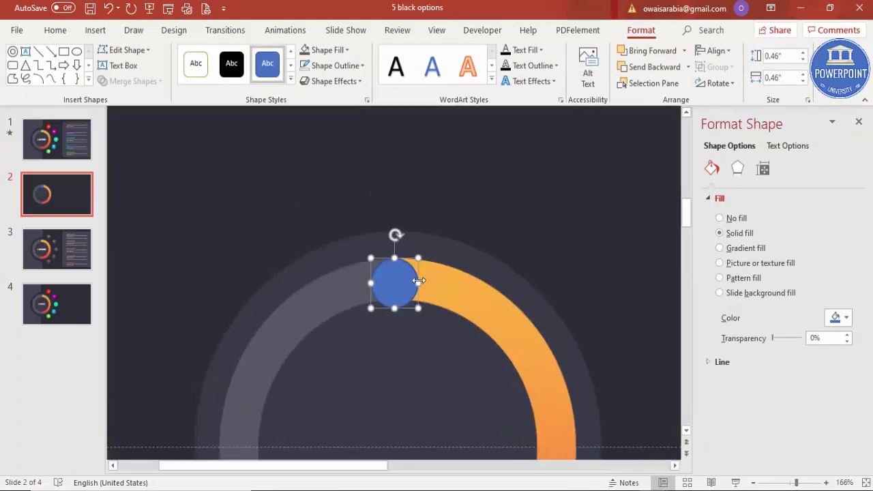
pyautogui.moveTo(408, 285); pyautogui.dragTo(405, 277)
pyautogui.click(335, 65)
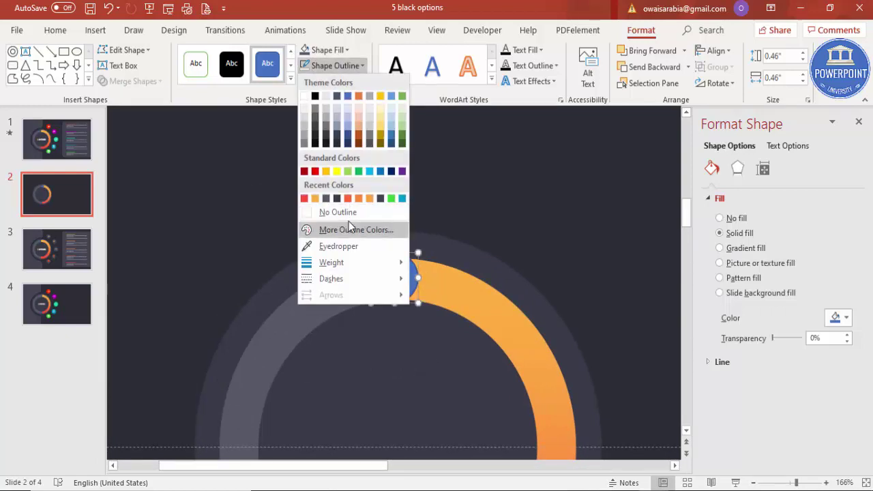
pyautogui.click(347, 212)
pyautogui.click(327, 51)
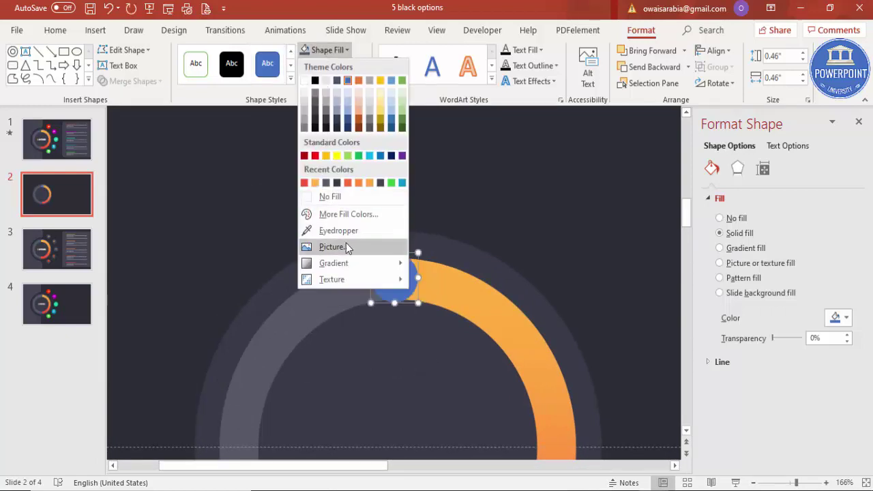
pyautogui.click(344, 230)
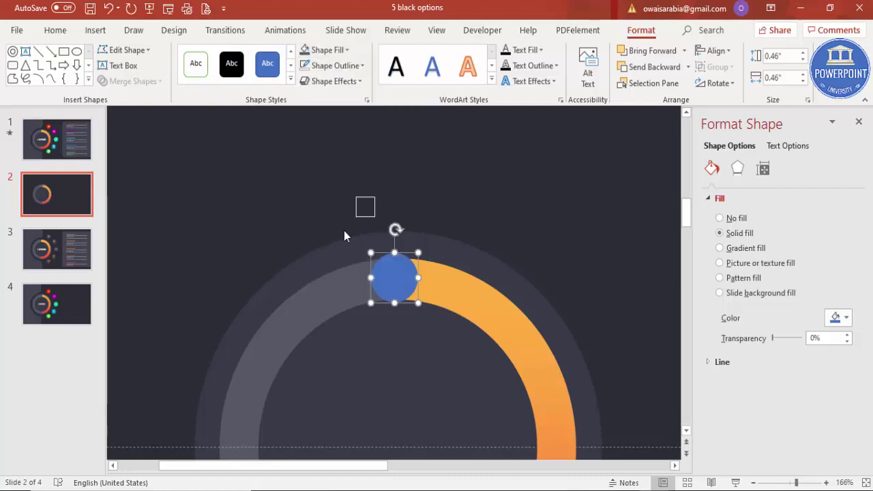
pyautogui.click(434, 272)
# - Resize the circle to 0.38 inches and place a copy on the arc's bottom end
pyautogui.click(461, 206)
pyautogui.click(393, 267)
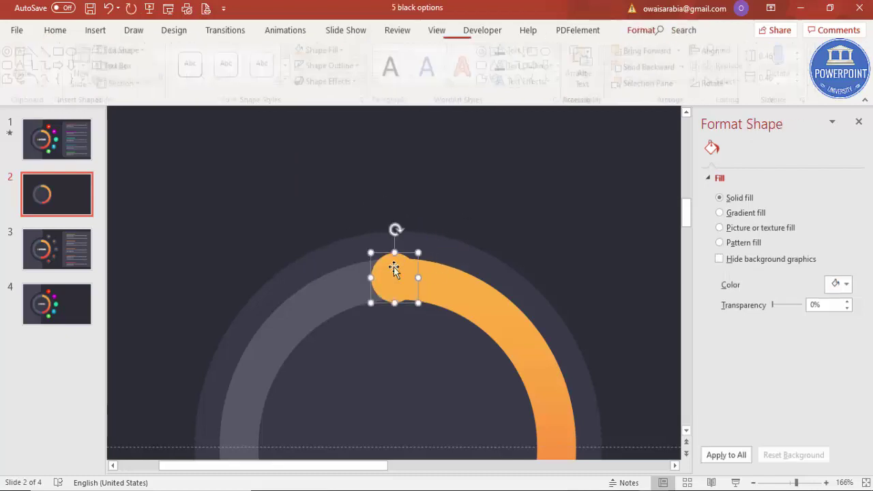
pyautogui.moveTo(370, 252); pyautogui.dragTo(393, 279)
pyautogui.click(459, 225)
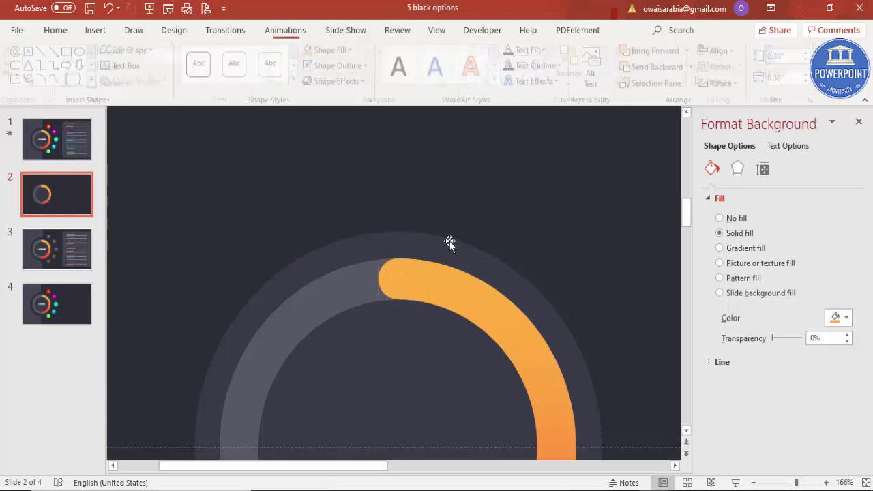
pyautogui.click(392, 278)
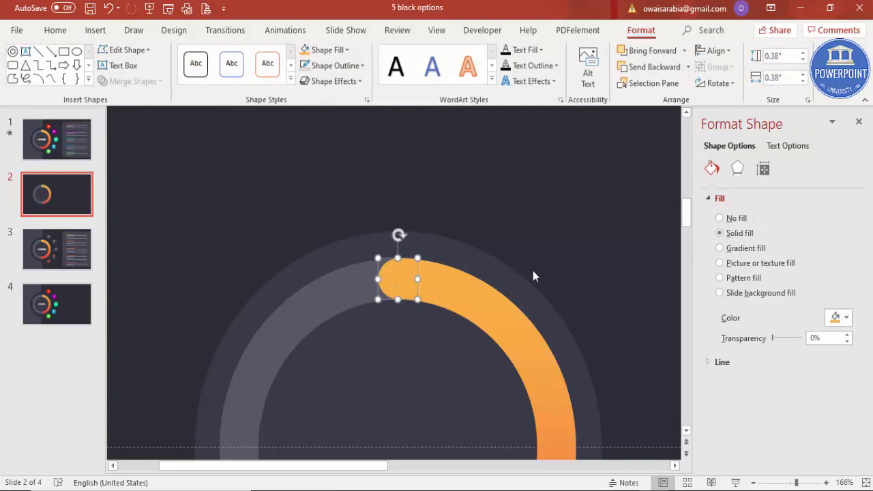
pyautogui.moveTo(397, 279); pyautogui.dragTo(416, 362)
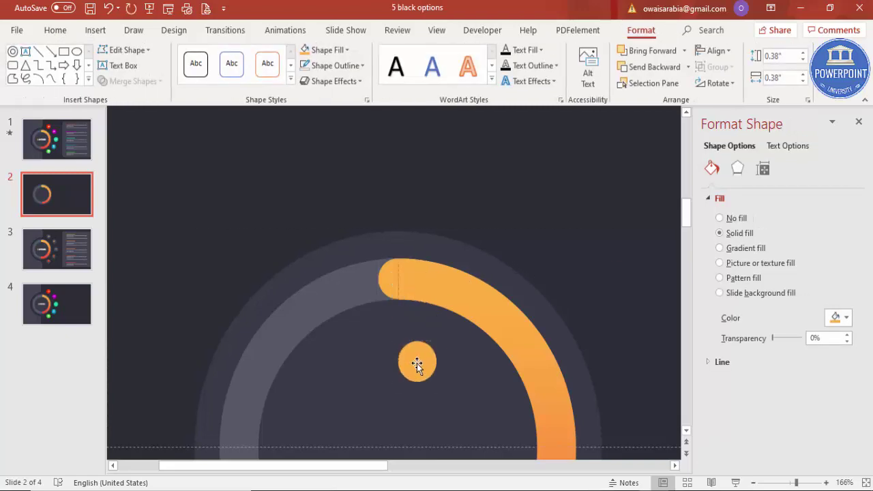
pyautogui.scroll(-2, 423, 358)
pyautogui.scroll(-3, 430, 307)
pyautogui.moveTo(417, 225); pyautogui.dragTo(410, 374)
pyautogui.scroll(-2, 410, 375)
pyautogui.moveTo(397, 327); pyautogui.dragTo(398, 400)
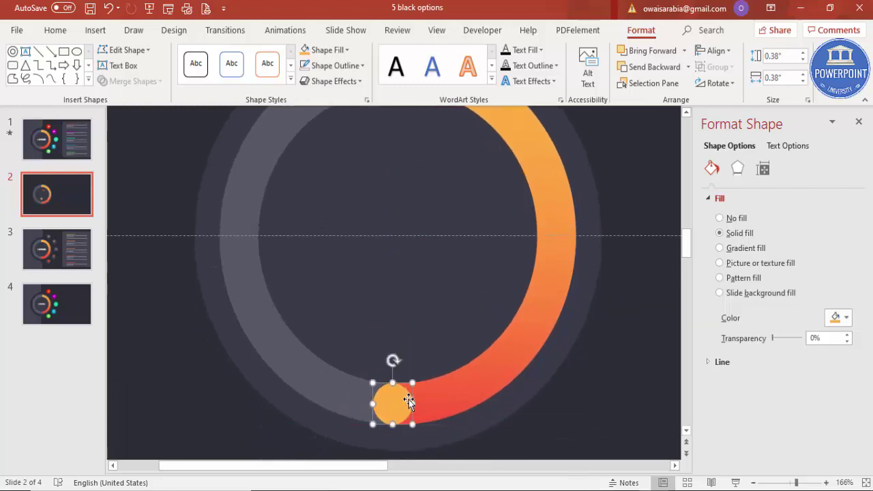
# - Fill the bottom circle with the arc's sampled red
pyautogui.click(326, 50)
pyautogui.click(338, 231)
pyautogui.click(420, 401)
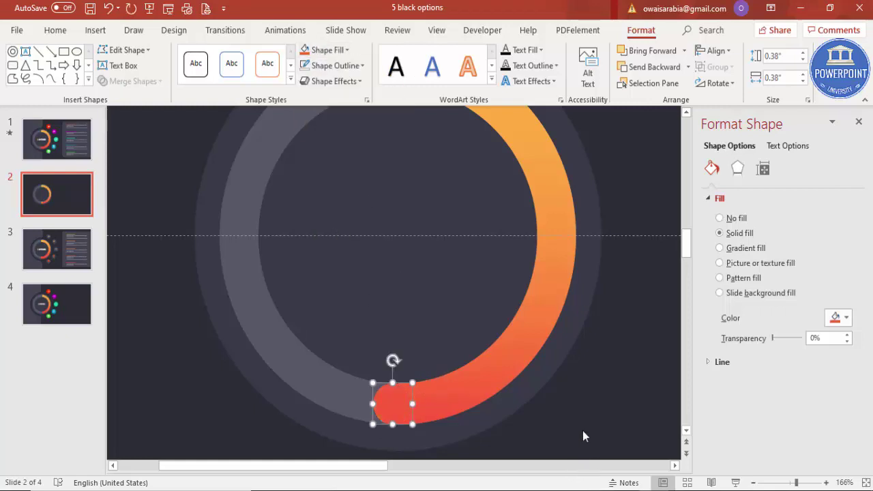
pyautogui.keyDown('ctrl'); pyautogui.scroll(-10, 485, 252); pyautogui.keyUp('ctrl')
# - Select the arc and both end caps and group them into one 3.5 x 1.99-inch object
pyautogui.click(383, 206)
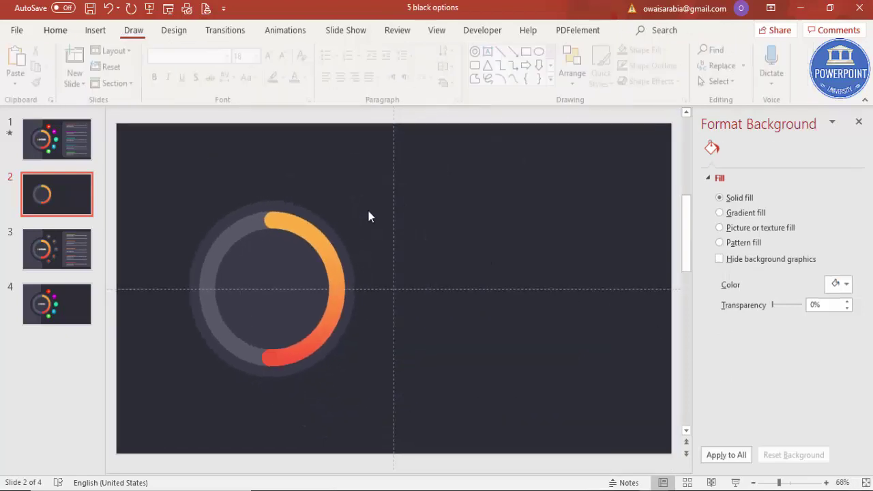
pyautogui.moveTo(236, 168); pyautogui.dragTo(358, 423)
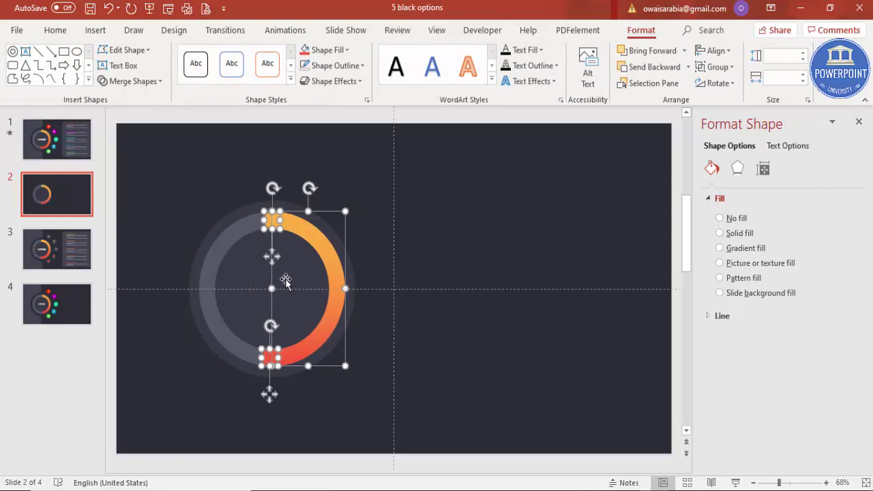
pyautogui.hotkey('ctrl', 'g')
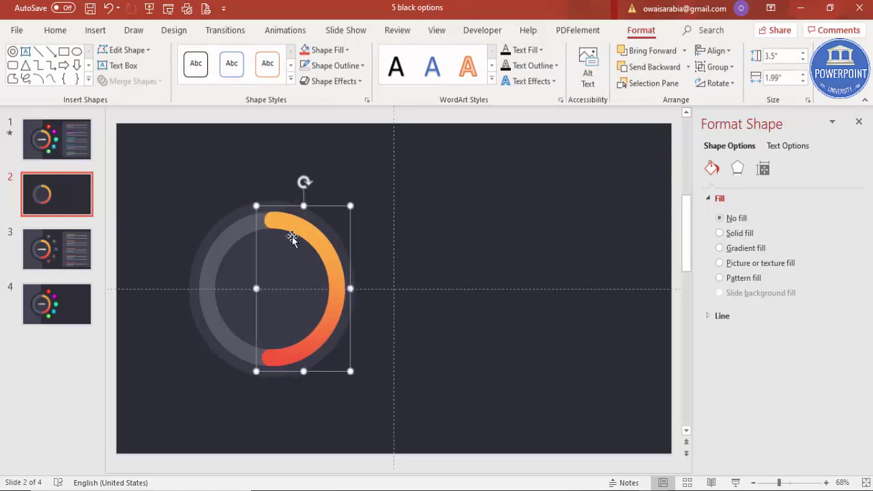
pyautogui.click(424, 238)
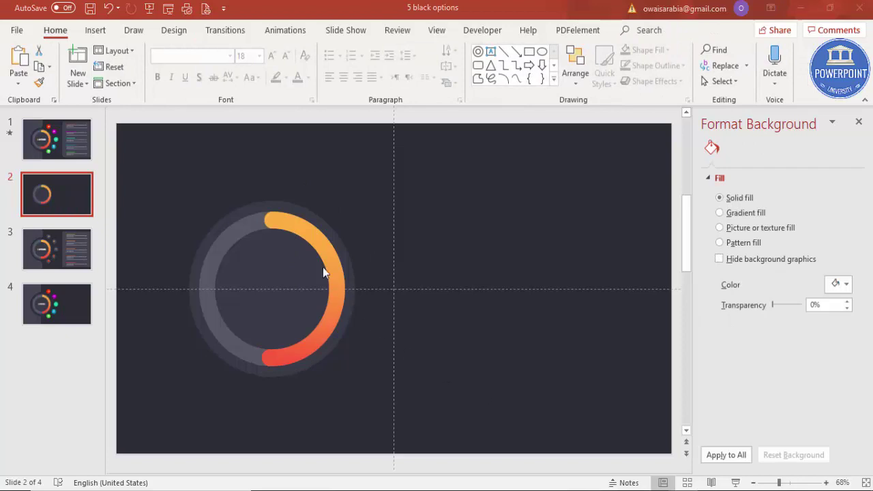
# - Give the outer ring an Outer Offset Bottom Right shadow
pyautogui.click(254, 209)
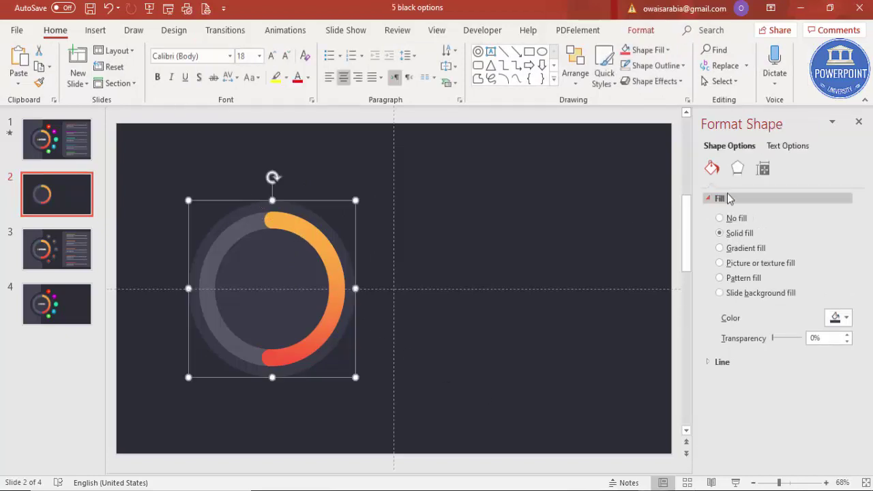
pyautogui.click(739, 170)
pyautogui.click(797, 199)
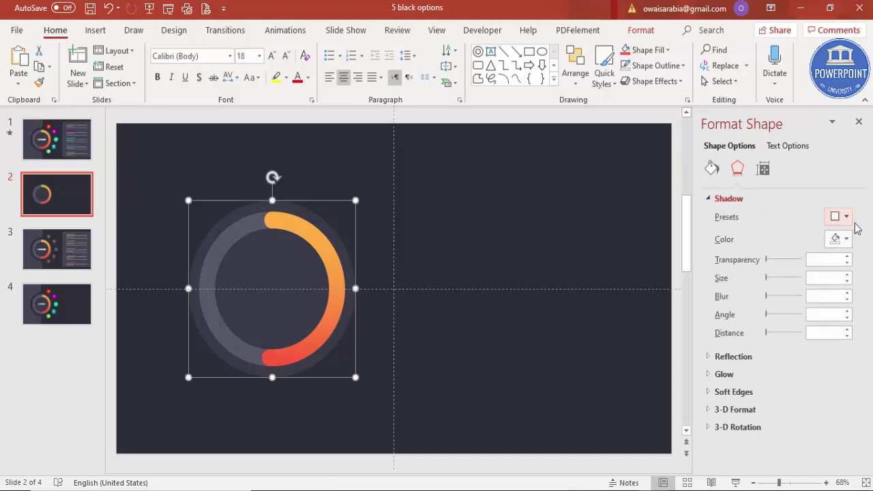
pyautogui.click(840, 216)
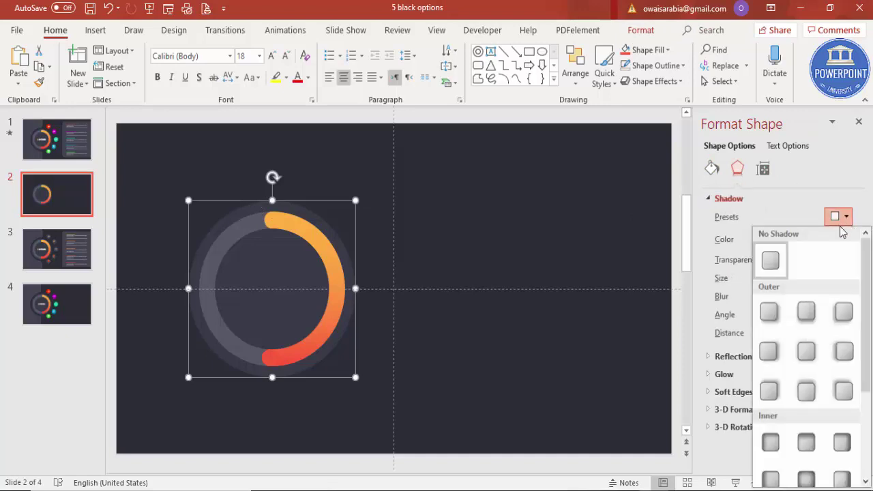
pyautogui.click(771, 308)
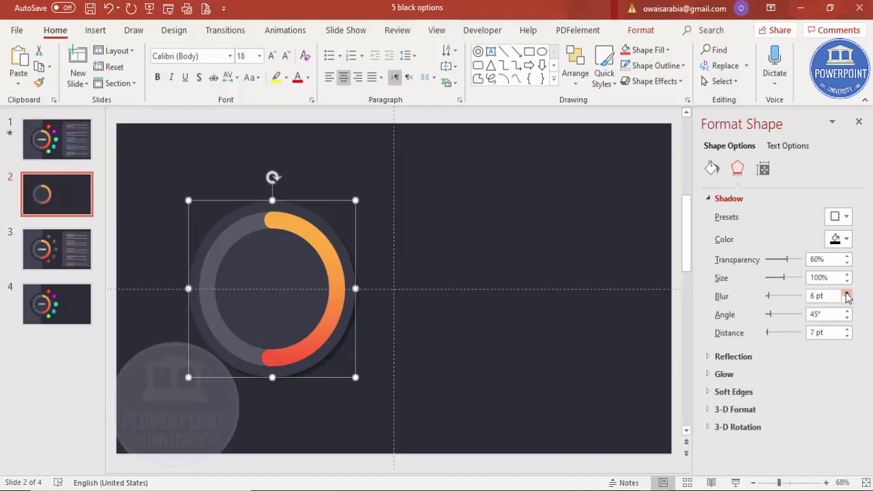
# - Apply the same bottom-right outer shadow to the gradient arc
pyautogui.click(229, 234)
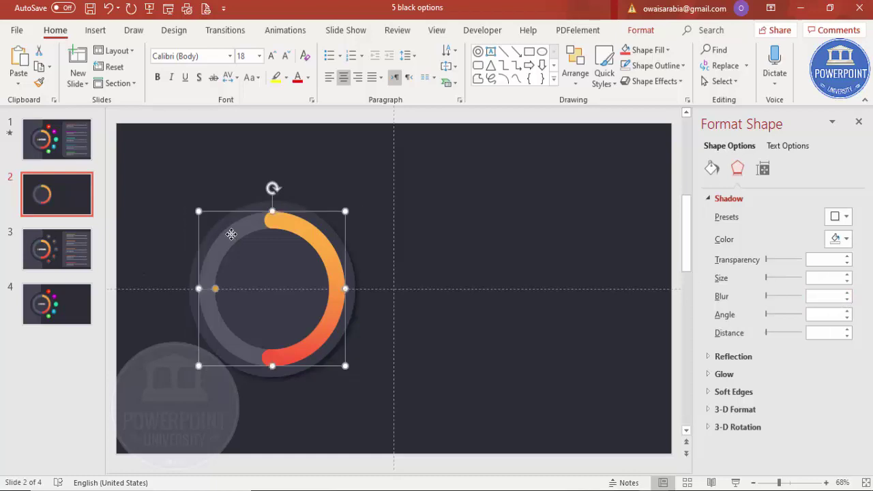
pyautogui.click(839, 216)
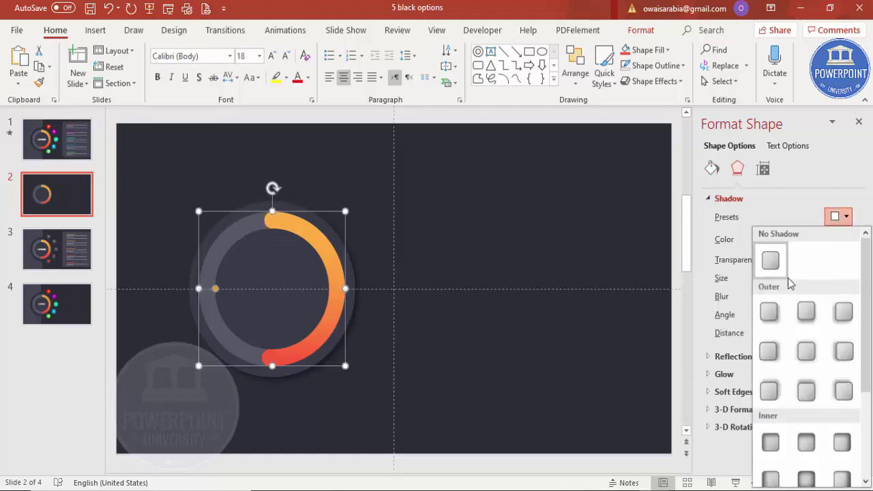
pyautogui.click(771, 313)
pyautogui.click(574, 219)
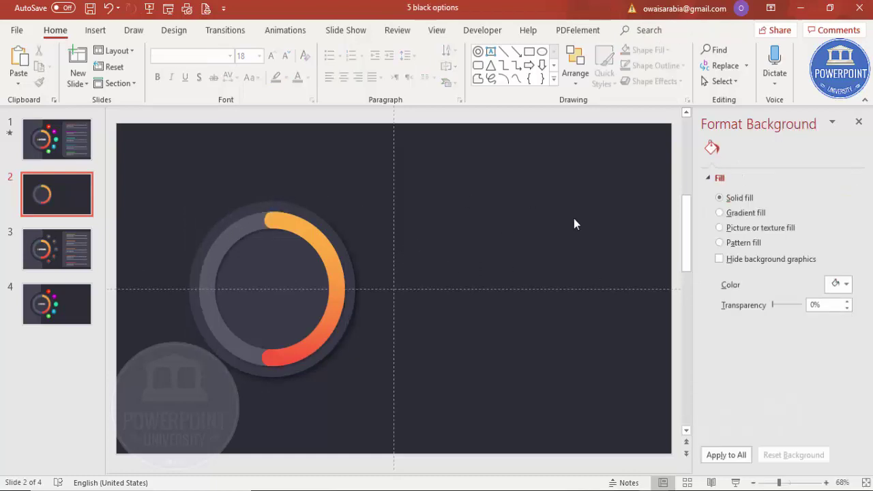
pyautogui.click(96, 31)
# - Draw a borderless dark grey rectangle over the slide's left side and send it behind the ring
pyautogui.click(204, 72)
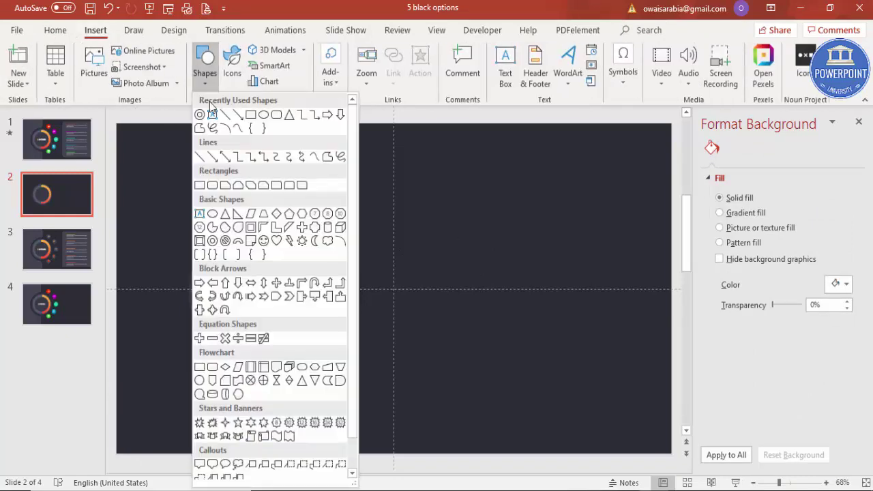
pyautogui.click(244, 116)
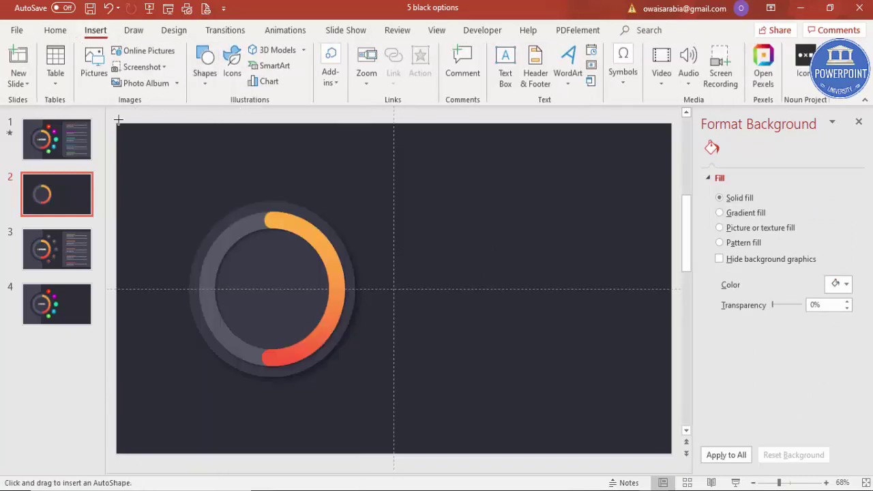
pyautogui.moveTo(114, 118); pyautogui.dragTo(266, 452)
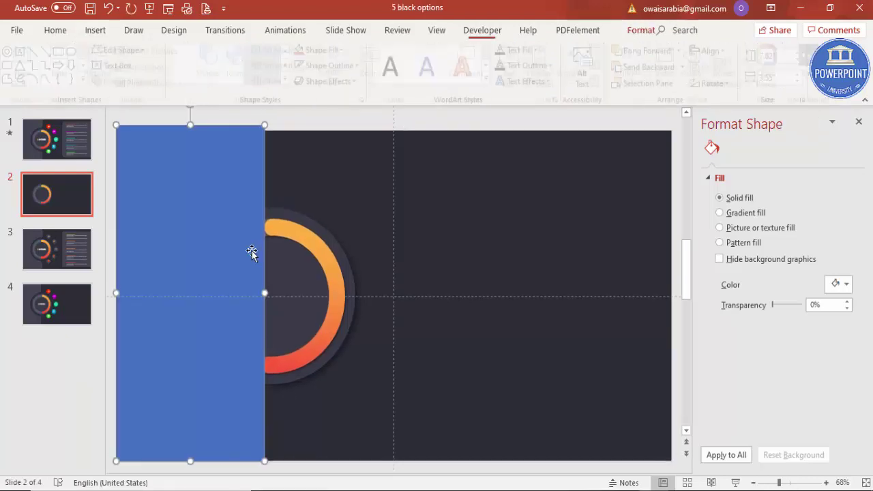
pyautogui.moveTo(189, 120)
pyautogui.mouseDown()
pyautogui.moveTo(191, 134)
pyautogui.moveTo(189, 121)
pyautogui.mouseUp()
pyautogui.click(326, 53)
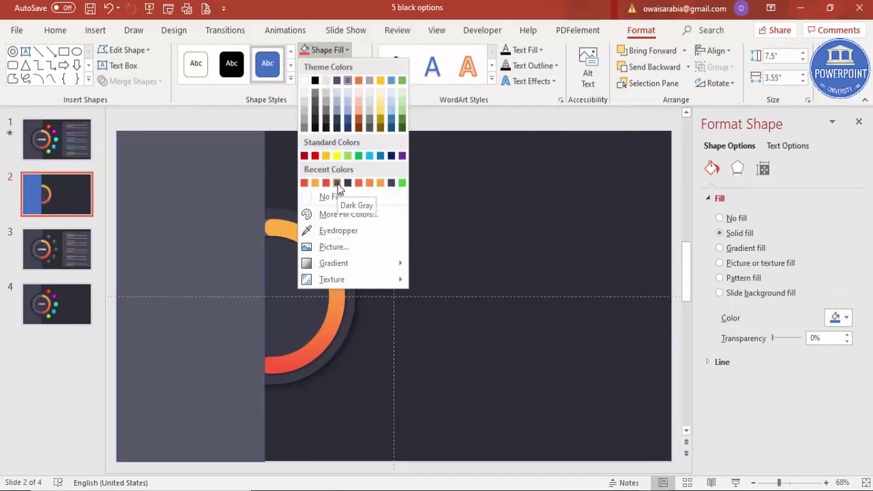
pyautogui.click(338, 185)
pyautogui.click(331, 61)
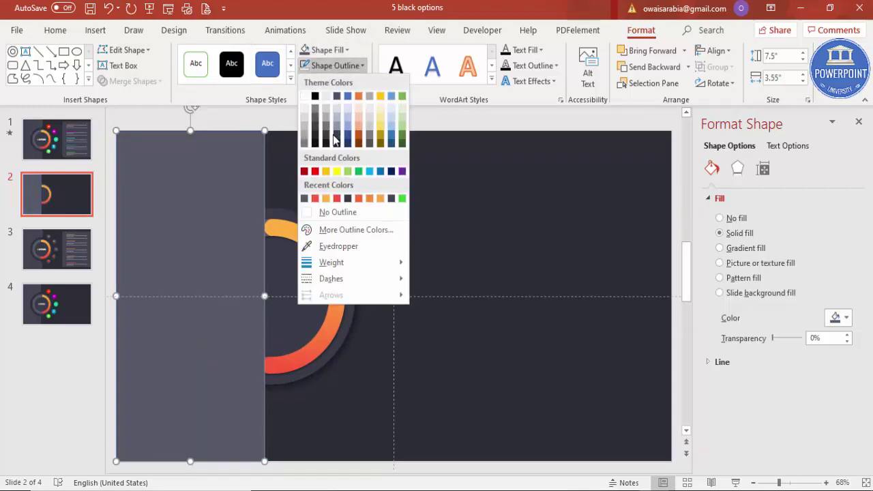
pyautogui.click(336, 211)
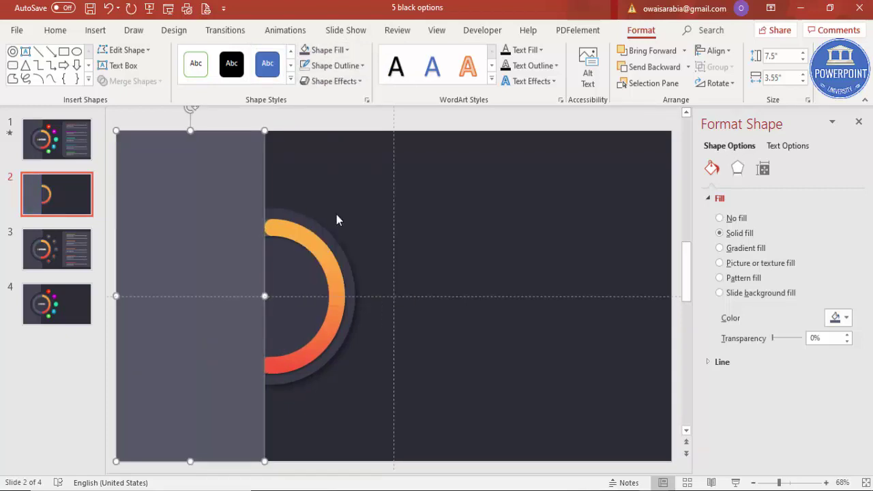
pyautogui.click(688, 67)
pyautogui.click(656, 100)
pyautogui.click(505, 173)
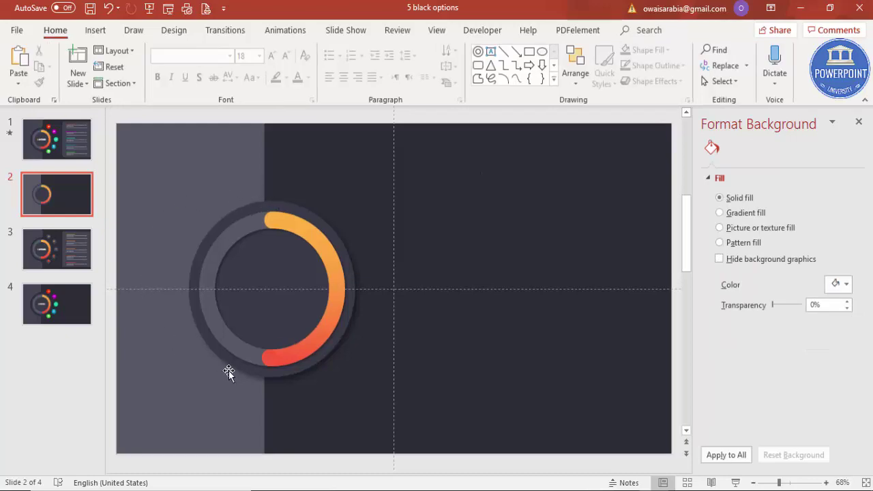
# - Duplicate the dark base circle and enlarge the copy to 5 by 5 inches
pyautogui.click(102, 32)
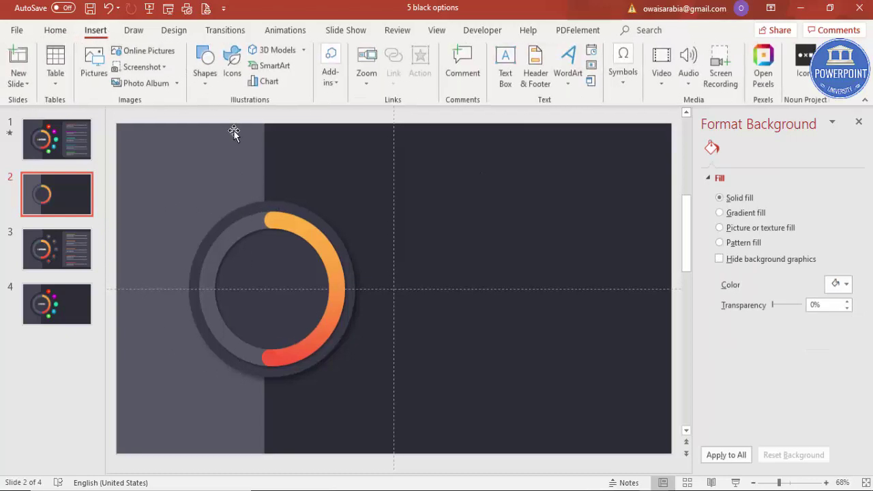
pyautogui.click(295, 208)
pyautogui.moveTo(295, 209); pyautogui.dragTo(452, 200)
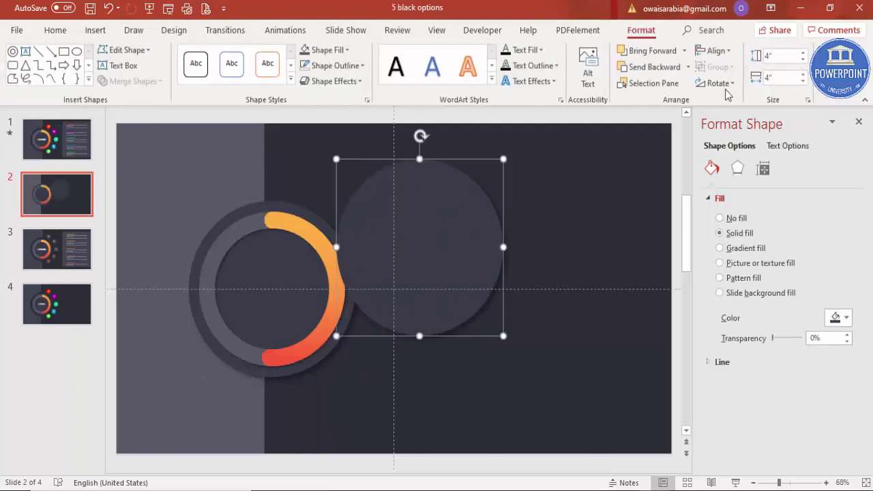
pyautogui.click(778, 59)
pyautogui.write('5')
pyautogui.press('Return')
pyautogui.write('5')
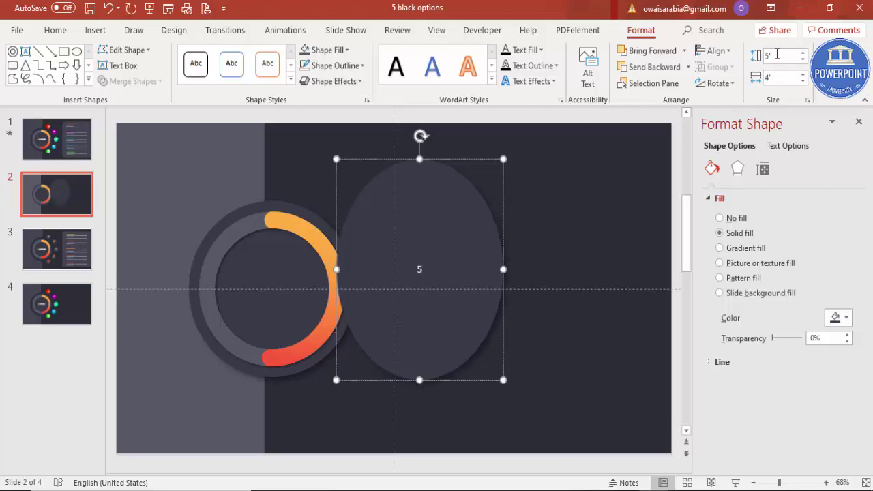
pyautogui.click(781, 79)
pyautogui.write('5')
pyautogui.press('Return')
# - Move the 5-inch circle onto the ring, send it behind the inner ring, and fill it grey
pyautogui.moveTo(457, 258); pyautogui.dragTo(314, 281)
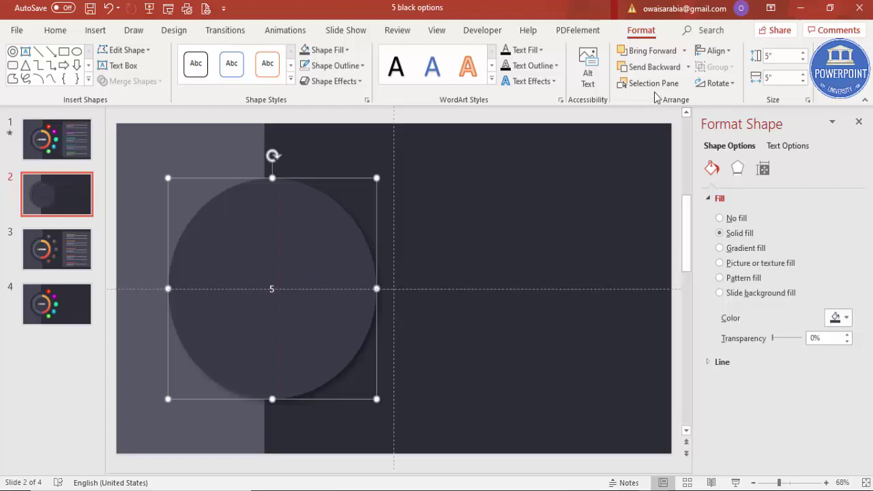
pyautogui.click(665, 73)
pyautogui.click(664, 74)
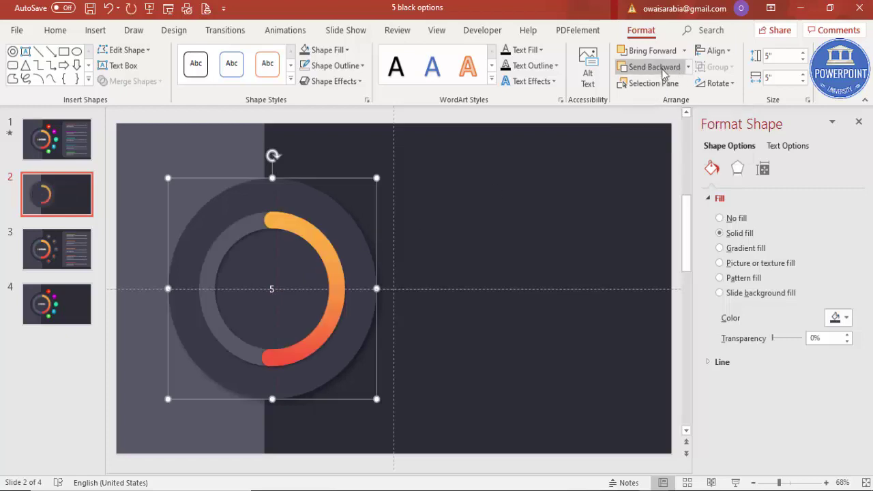
pyautogui.click(664, 73)
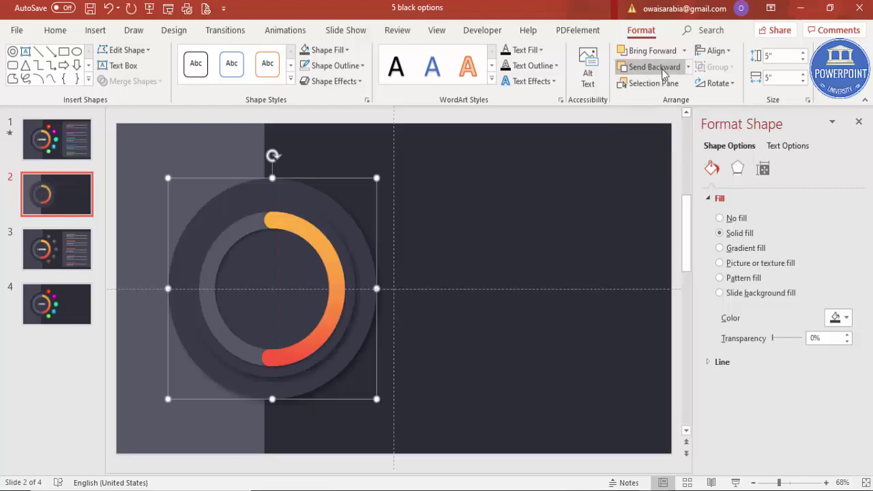
pyautogui.click(328, 50)
pyautogui.click(326, 111)
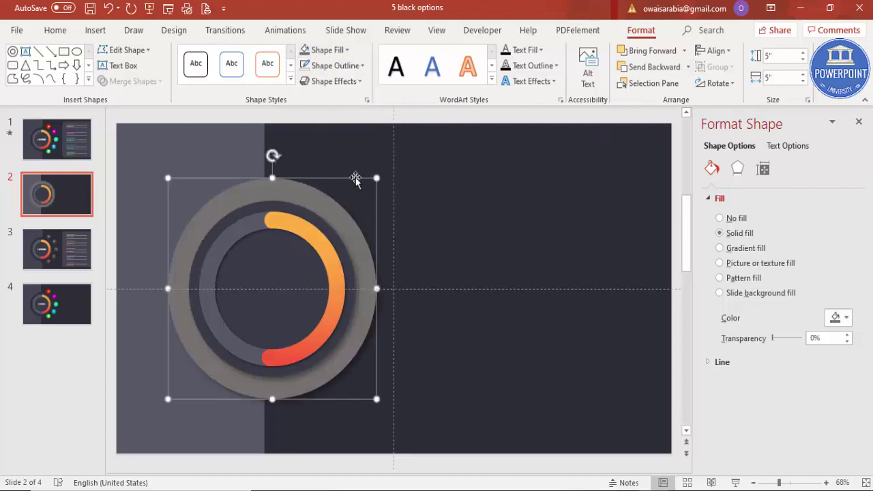
# - Resize the grey circle to 4.5 by 4.5 inches and centre it behind the ring
pyautogui.click(789, 59)
pyautogui.write('4.5')
pyautogui.press('Tab')
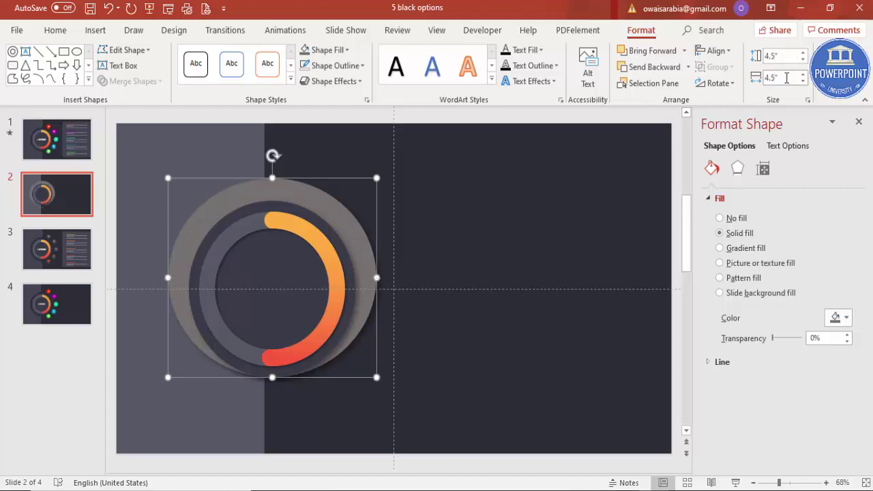
pyautogui.write('4.5')
pyautogui.press('Return')
pyautogui.moveTo(271, 195); pyautogui.dragTo(282, 204)
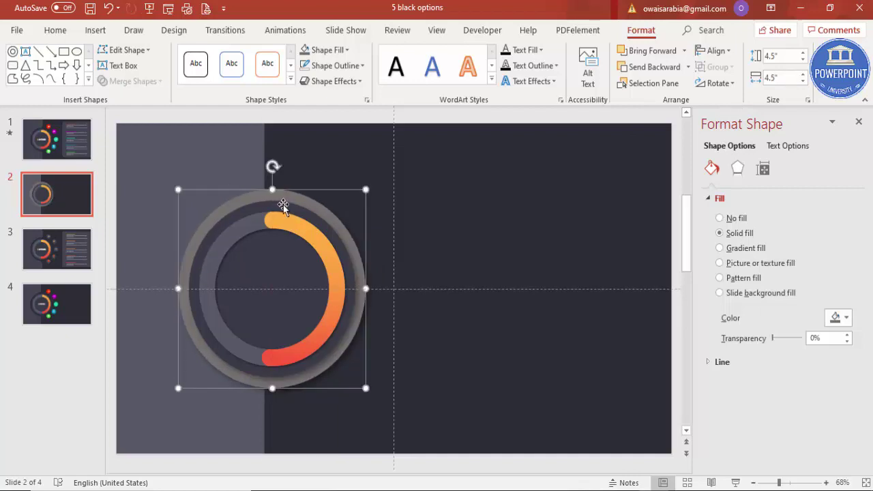
pyautogui.click(238, 142)
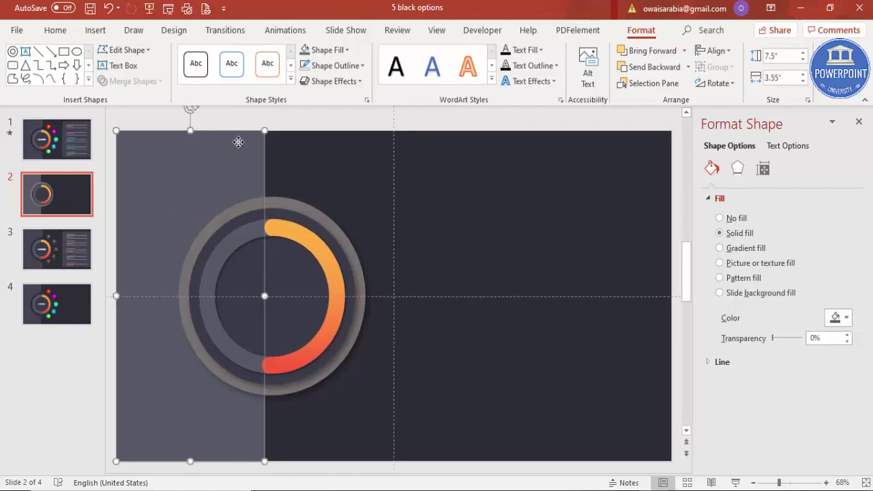
# - Subtract the grey circle from the left rectangle and shift the curved panel slightly right
pyautogui.keyDown('shift'); pyautogui.click(300, 202); pyautogui.keyUp('shift')
pyautogui.click(151, 80)
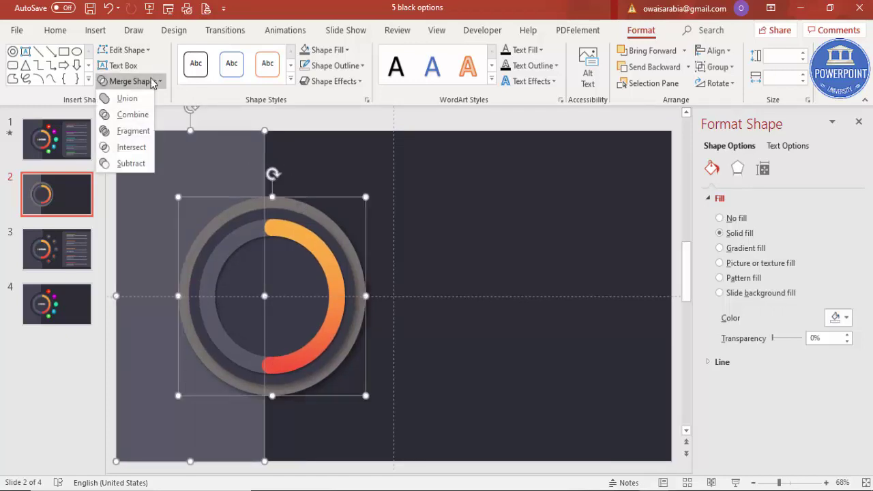
pyautogui.click(138, 165)
pyautogui.moveTo(166, 175); pyautogui.dragTo(190, 179)
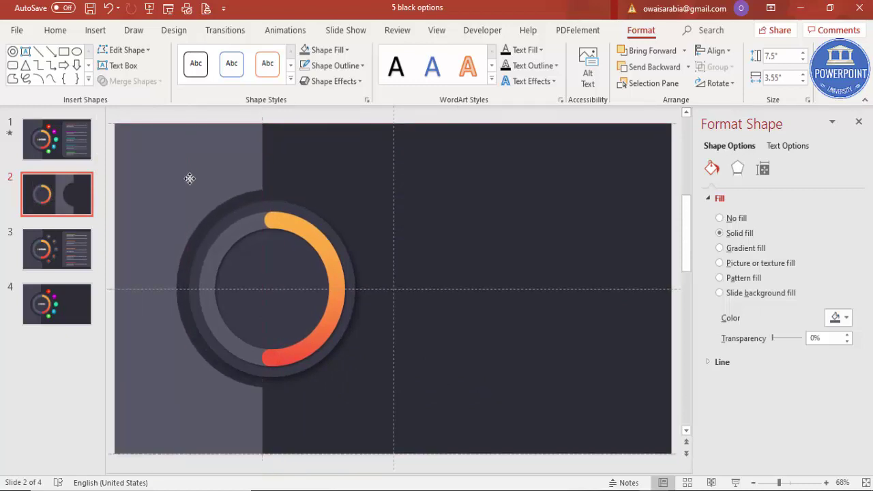
pyautogui.click(296, 172)
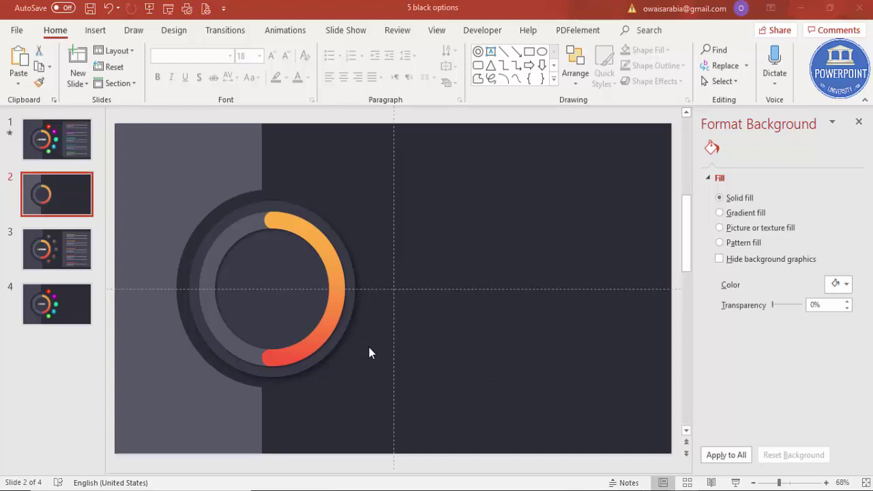
# - Insert an oval right of the ring and size it to 0.85 by 0.85 inches
pyautogui.click(95, 30)
pyautogui.click(200, 88)
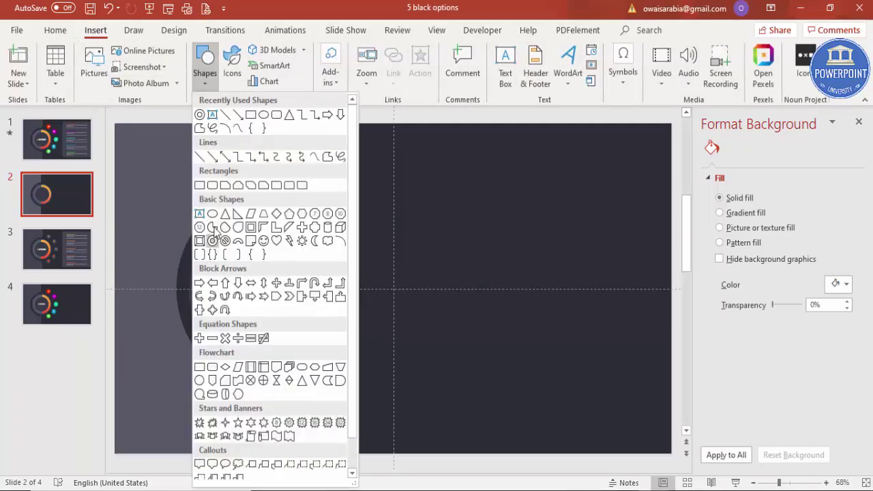
pyautogui.click(214, 236)
pyautogui.click(405, 267)
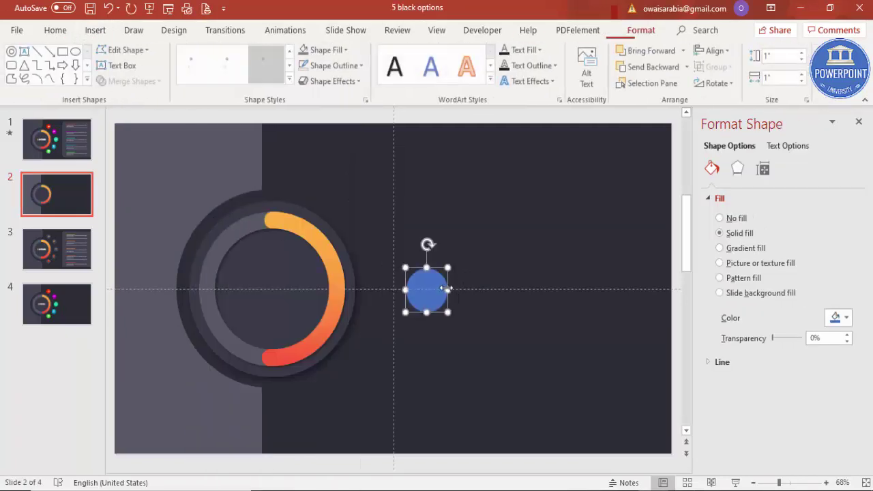
pyautogui.click(789, 59)
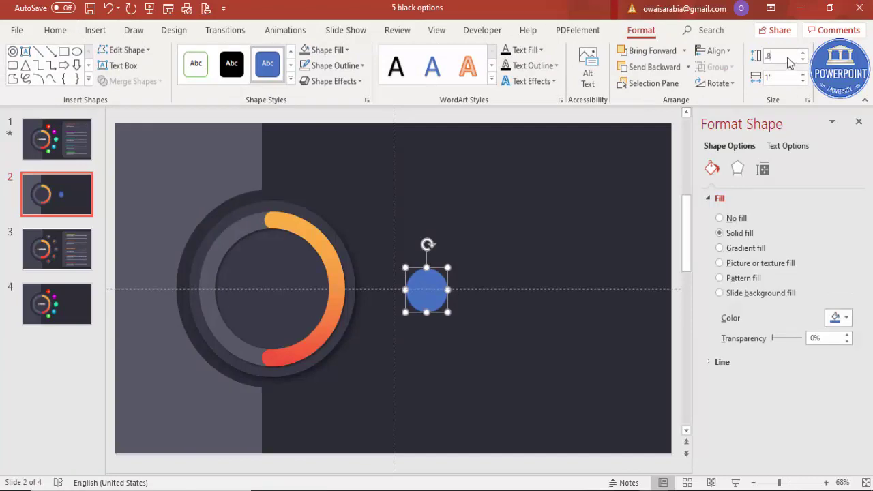
pyautogui.click(791, 78)
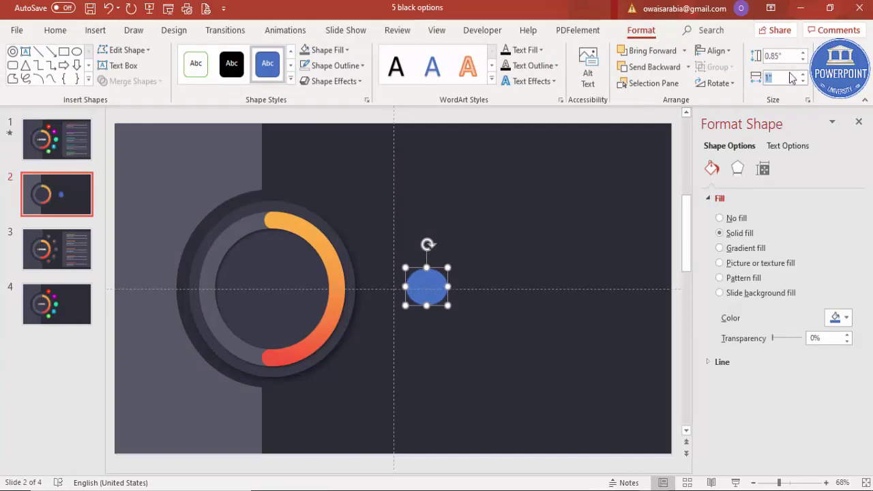
pyautogui.write('.85')
pyautogui.press('Return')
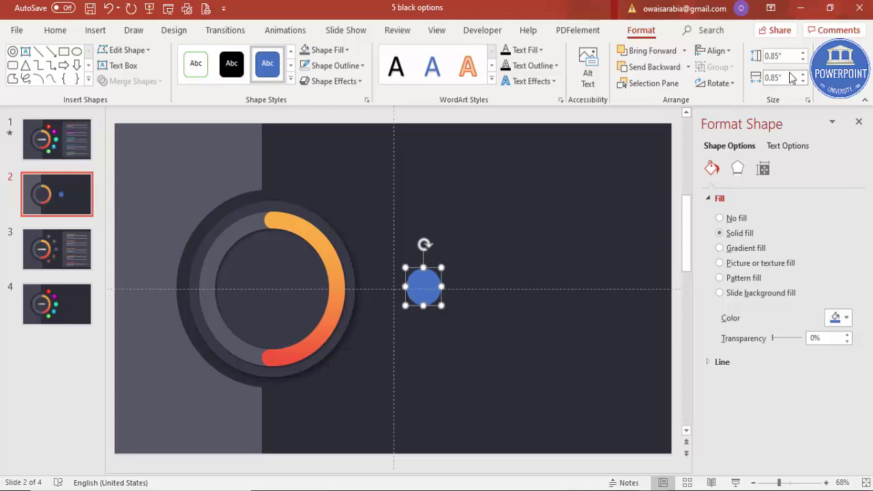
# - Fill the small circle green, remove its outline, and give it an outer shadow
pyautogui.click(326, 53)
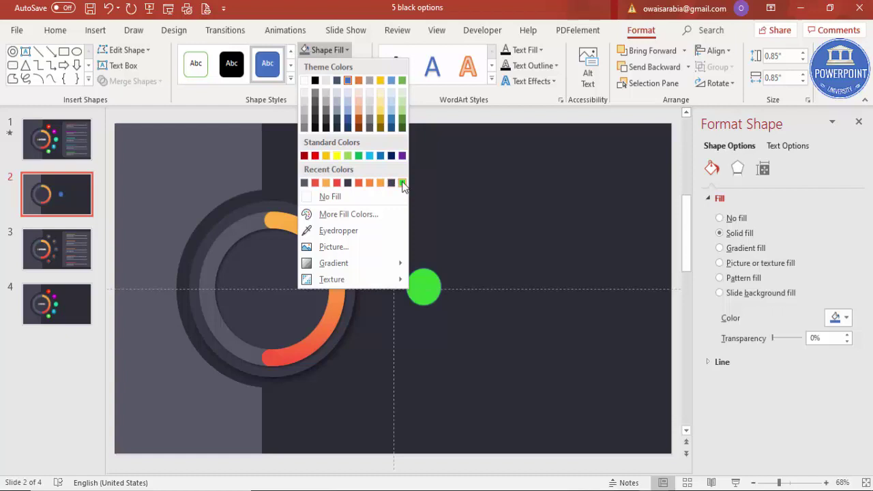
pyautogui.click(402, 182)
pyautogui.click(332, 66)
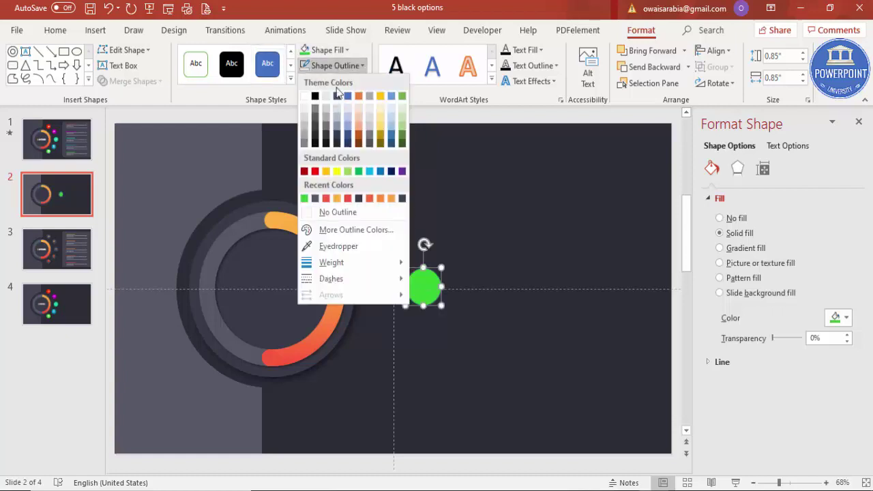
pyautogui.click(349, 211)
pyautogui.click(737, 169)
pyautogui.click(838, 217)
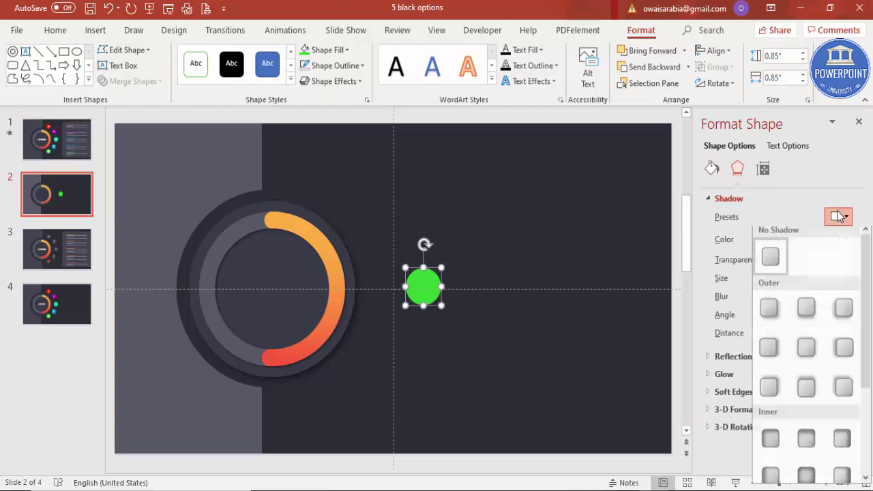
pyautogui.click(770, 313)
pyautogui.click(488, 267)
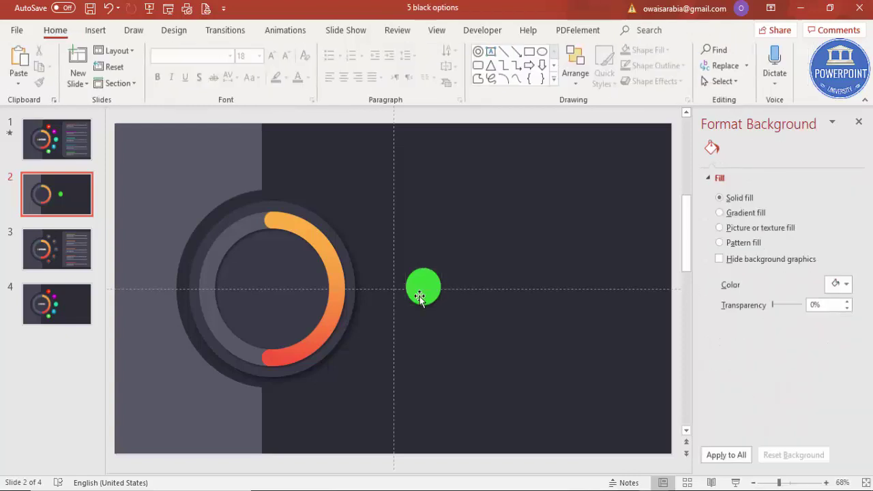
pyautogui.click(417, 296)
# - Duplicate and position green circles until five dots arc around the ring's right side
pyautogui.moveTo(417, 296)
pyautogui.mouseDown()
pyautogui.moveTo(387, 298)
pyautogui.moveTo(412, 305)
pyautogui.mouseUp()
pyautogui.moveTo(404, 301); pyautogui.dragTo(386, 236)
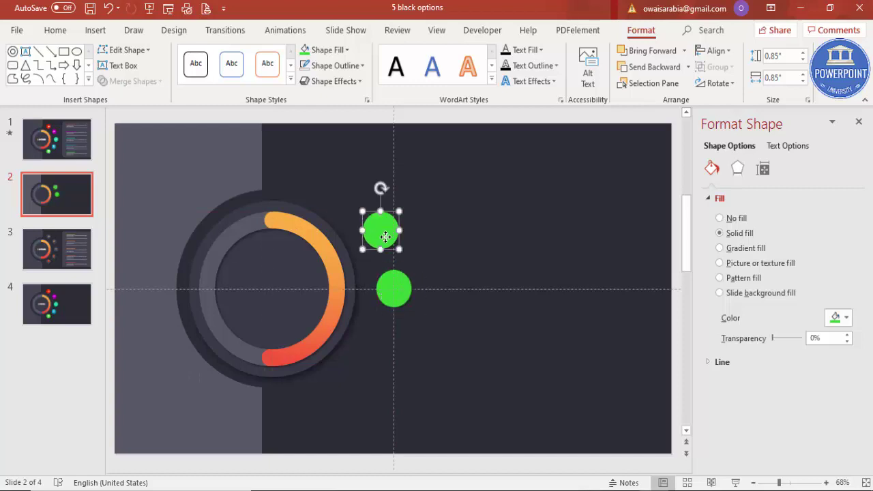
pyautogui.hotkey('ctrl', 'd')
pyautogui.moveTo(367, 171); pyautogui.dragTo(379, 342)
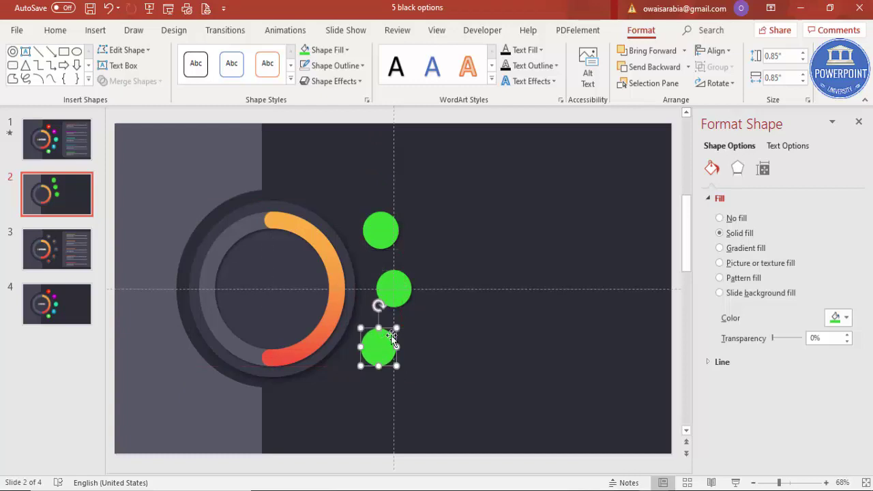
pyautogui.hotkey('ctrl', 'd')
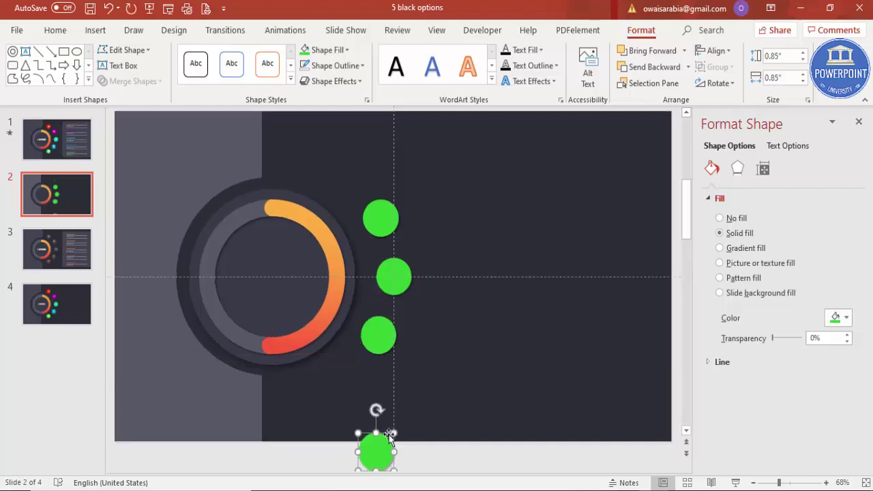
pyautogui.moveTo(385, 450); pyautogui.dragTo(345, 379)
pyautogui.moveTo(384, 238); pyautogui.dragTo(332, 183)
# - Fill the top dot pink and the second dot purple using custom colours
pyautogui.click(473, 232)
pyautogui.click(347, 179)
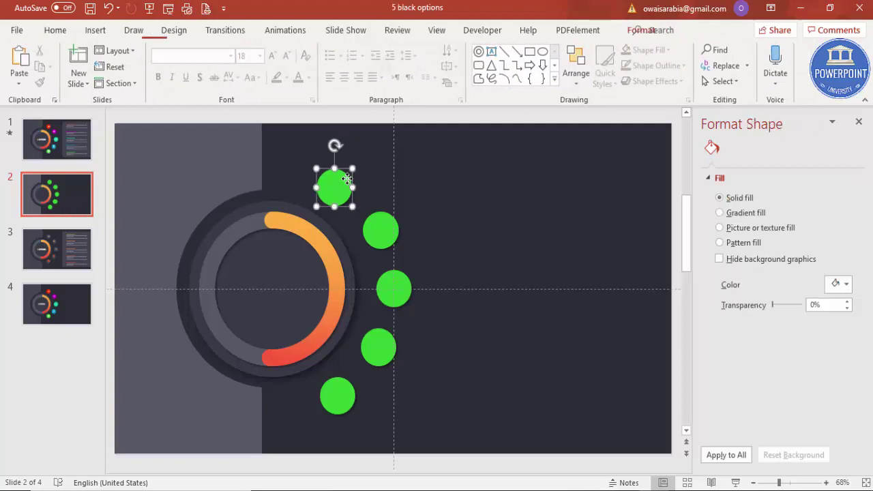
pyautogui.click(330, 49)
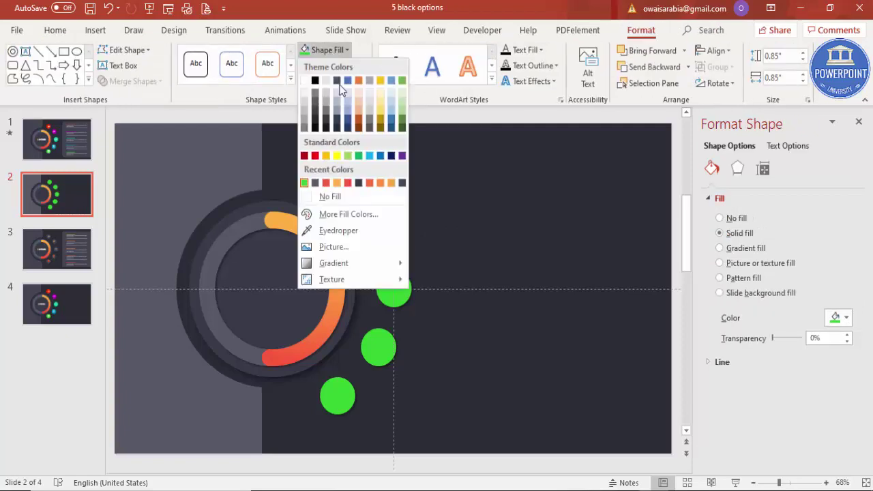
pyautogui.click(350, 215)
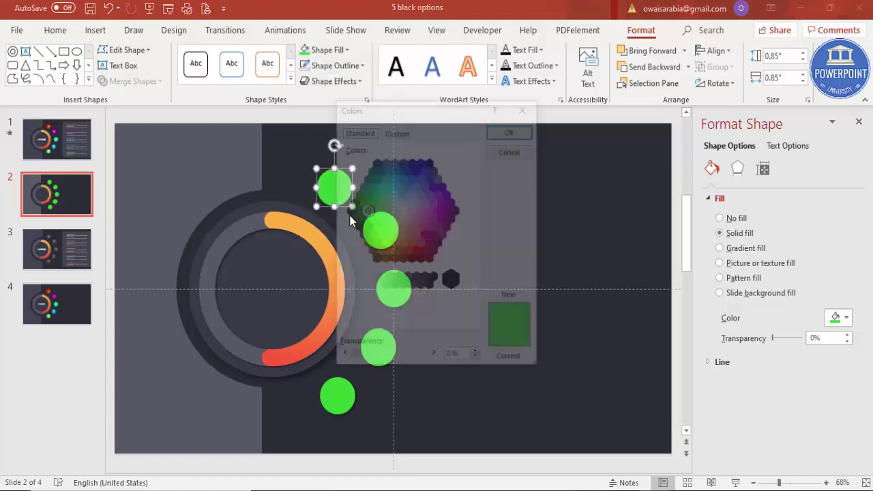
pyautogui.click(422, 238)
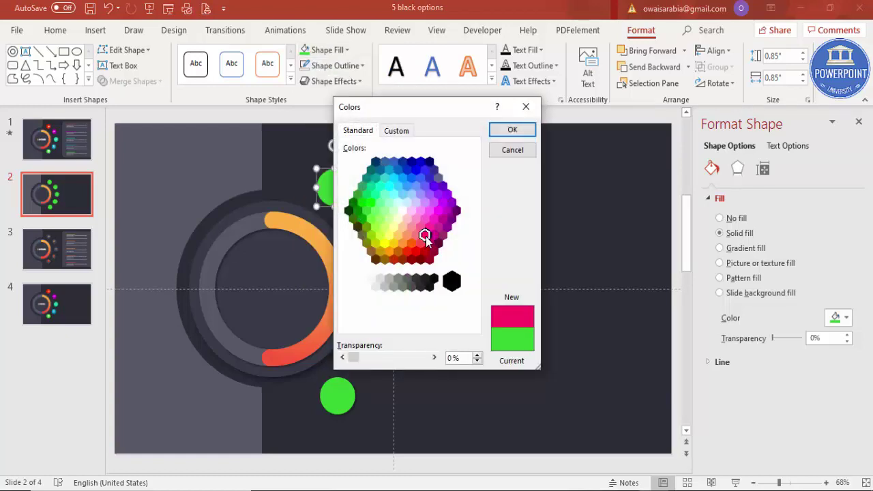
pyautogui.click(511, 130)
pyautogui.click(387, 232)
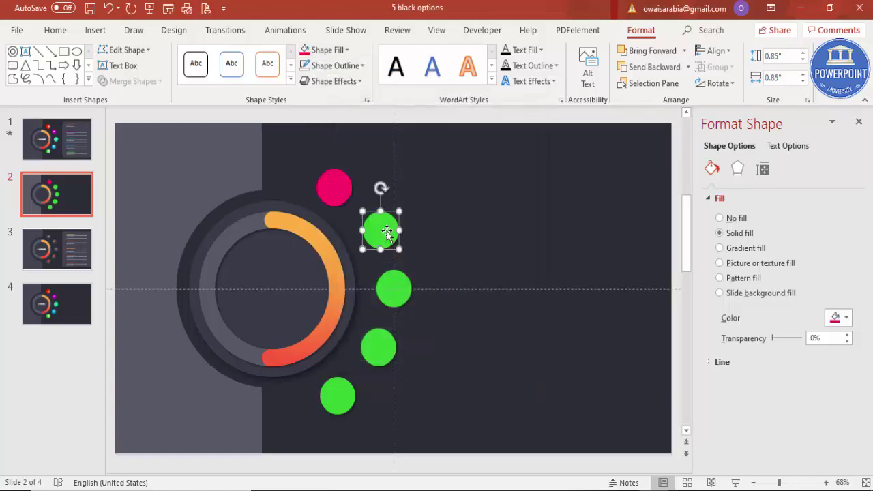
pyautogui.click(326, 50)
pyautogui.click(345, 214)
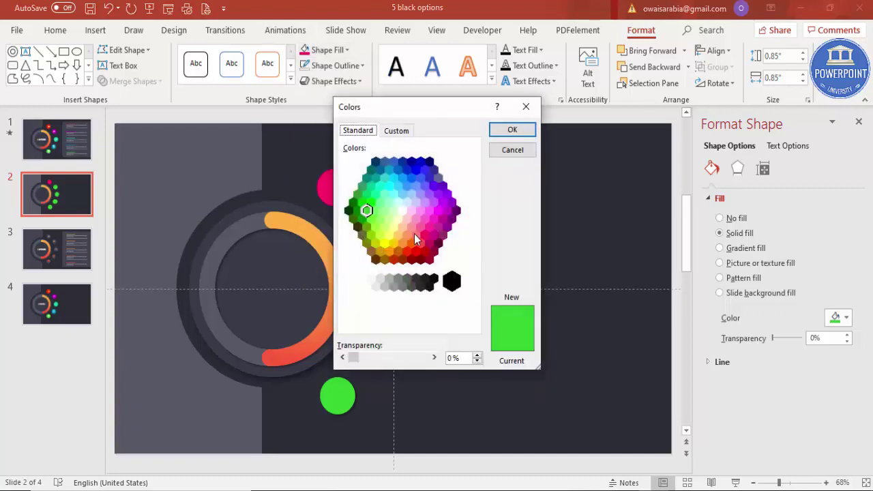
pyautogui.click(446, 212)
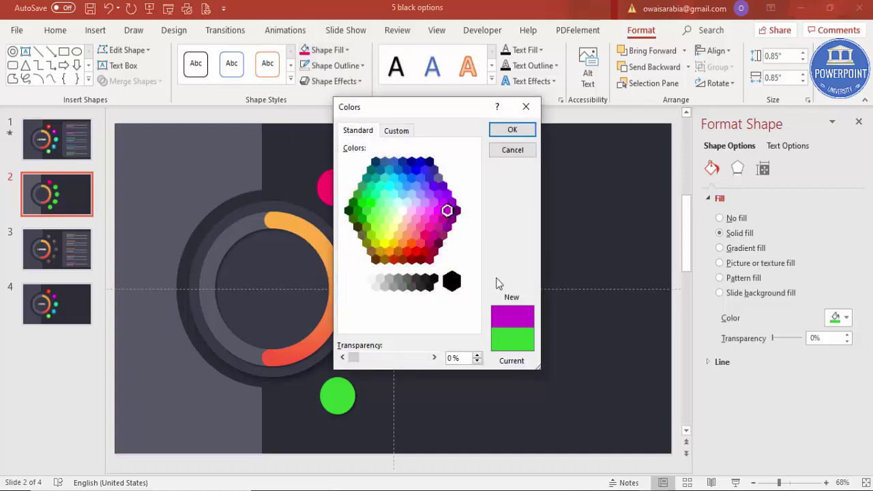
pyautogui.click(512, 130)
# - Fill the fourth dot cyan and the bottom dot standard green
pyautogui.click(381, 345)
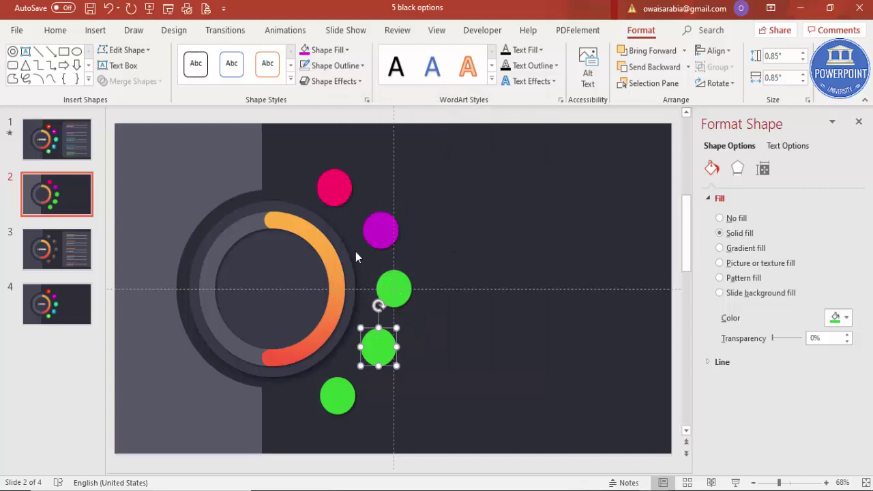
pyautogui.click(326, 49)
pyautogui.click(346, 214)
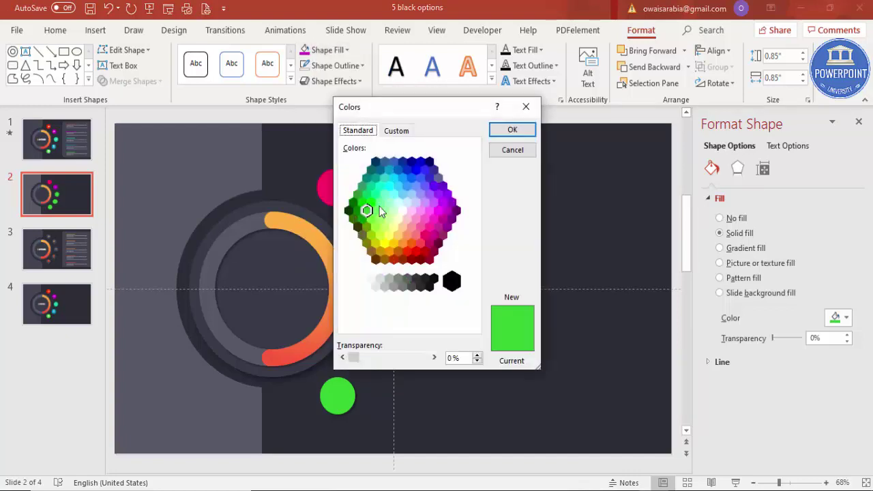
pyautogui.click(389, 186)
pyautogui.click(505, 131)
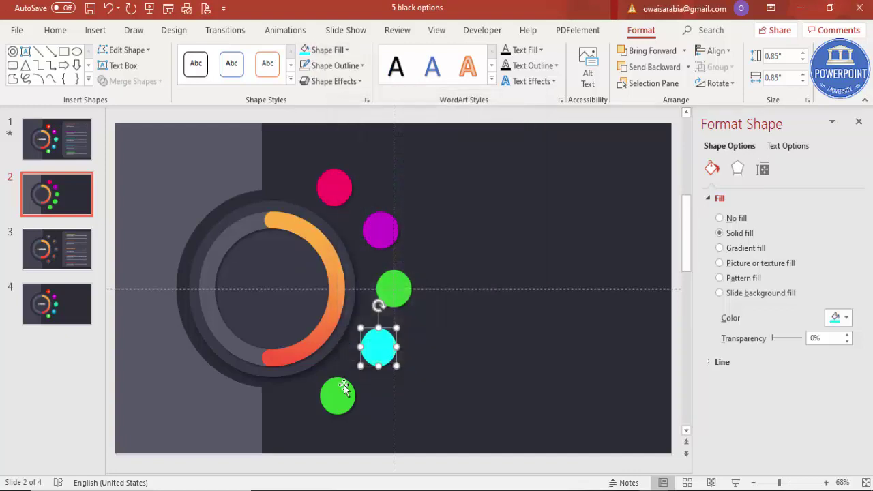
pyautogui.click(338, 394)
pyautogui.click(332, 51)
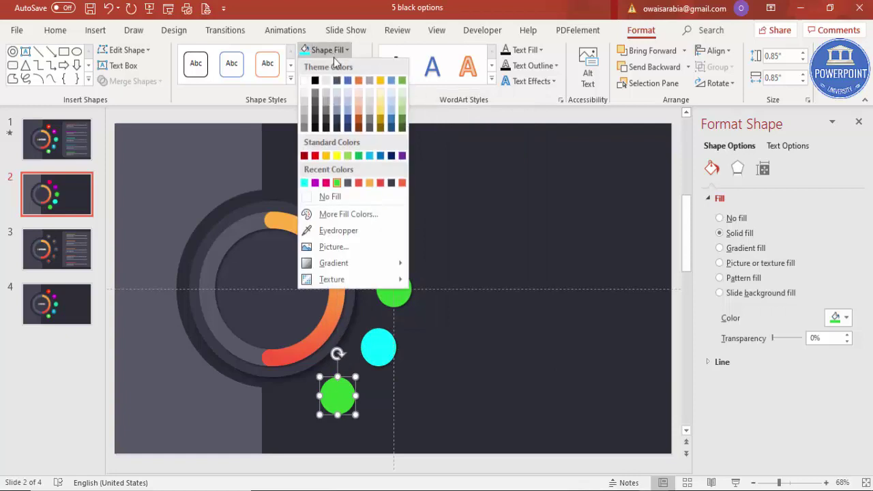
pyautogui.click(360, 156)
pyautogui.click(493, 195)
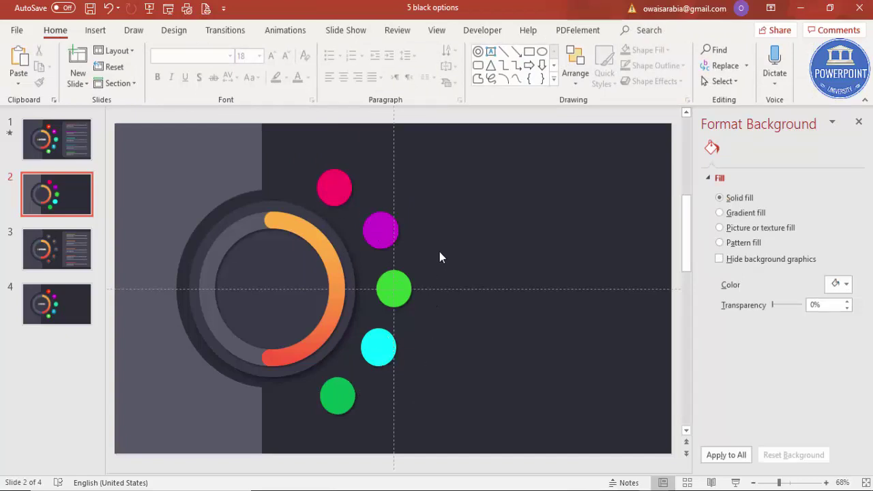
pyautogui.click(94, 30)
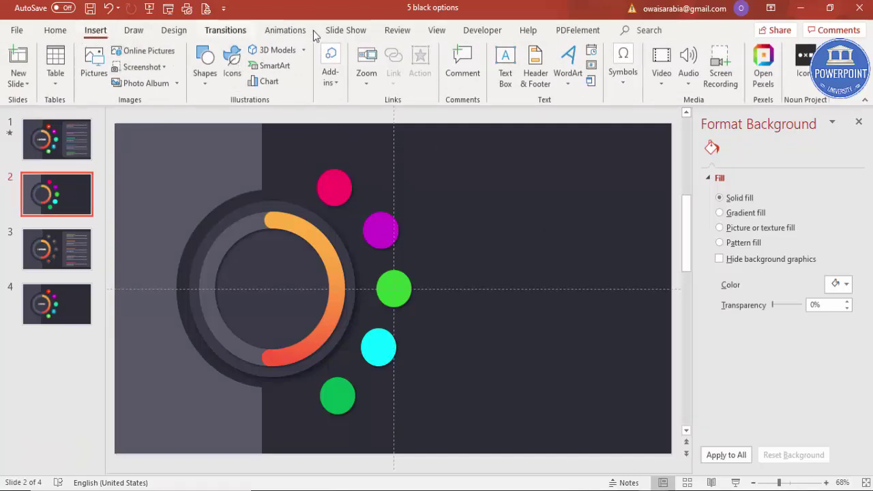
pyautogui.click(505, 65)
pyautogui.moveTo(427, 169); pyautogui.dragTo(615, 211)
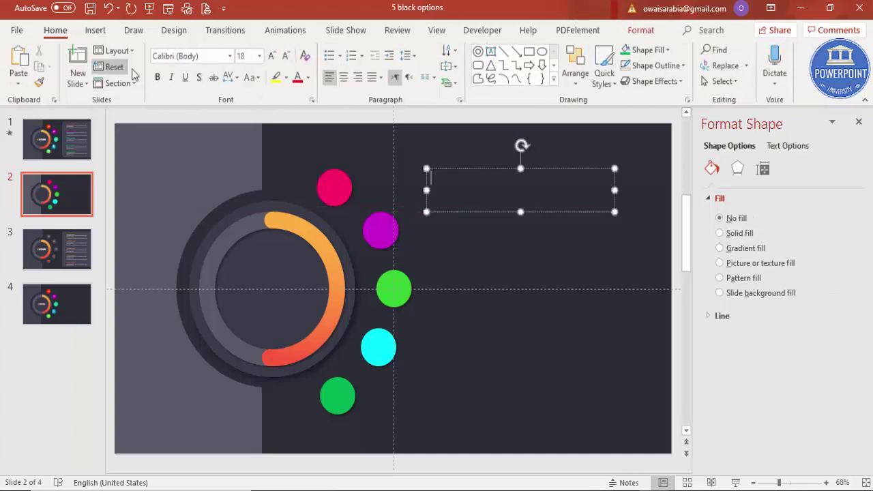
pyautogui.click(309, 78)
pyautogui.click(298, 108)
pyautogui.write('www.thenounproject.com')
pyautogui.click(466, 167)
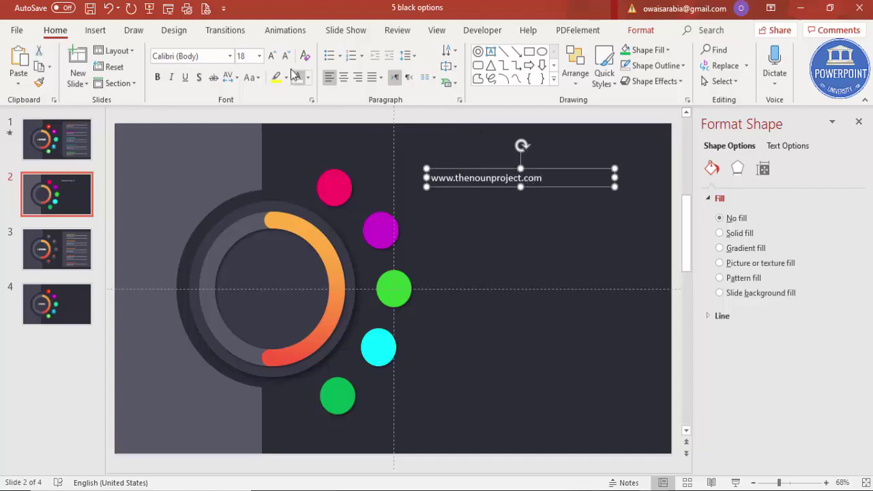
pyautogui.click(271, 57)
pyautogui.click(270, 57)
pyautogui.click(270, 57)
pyautogui.click(271, 57)
pyautogui.click(270, 57)
pyautogui.click(271, 58)
pyautogui.click(271, 57)
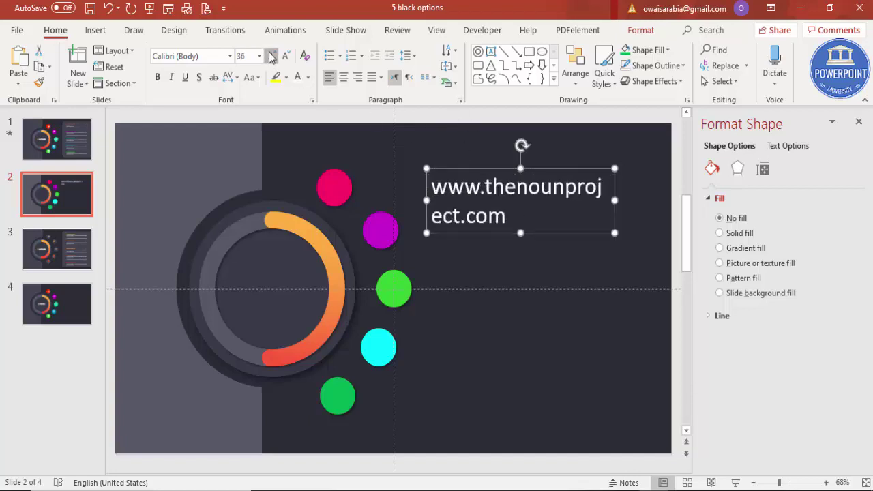
pyautogui.click(271, 57)
pyautogui.moveTo(613, 244); pyautogui.dragTo(671, 243)
pyautogui.moveTo(424, 206); pyautogui.dragTo(363, 194)
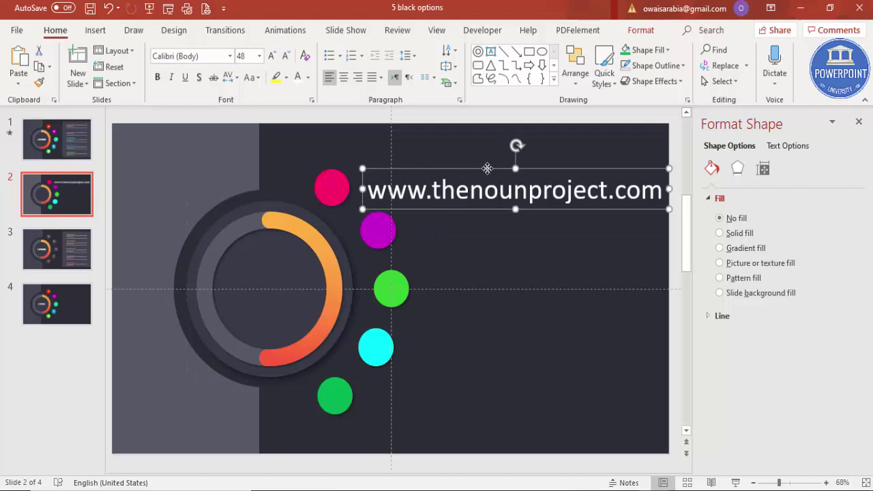
pyautogui.press('Delete')
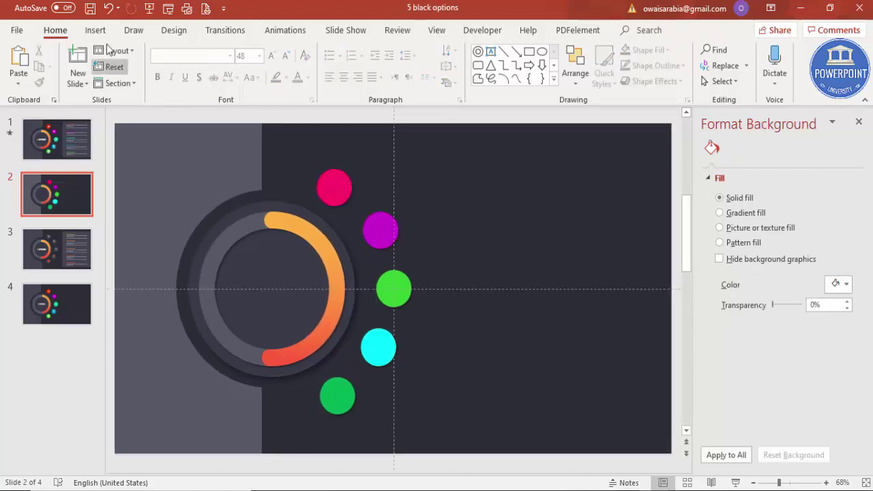
pyautogui.click(95, 30)
# - Insert the stopwatch, head-with-gears, pie chart, Venn diagram and target icons from the icon library
pyautogui.click(232, 69)
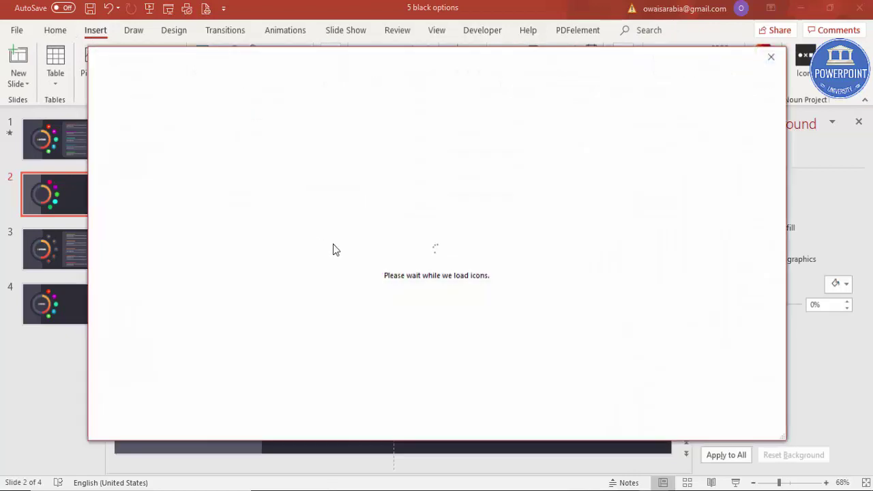
pyautogui.scroll(-5, 448, 253)
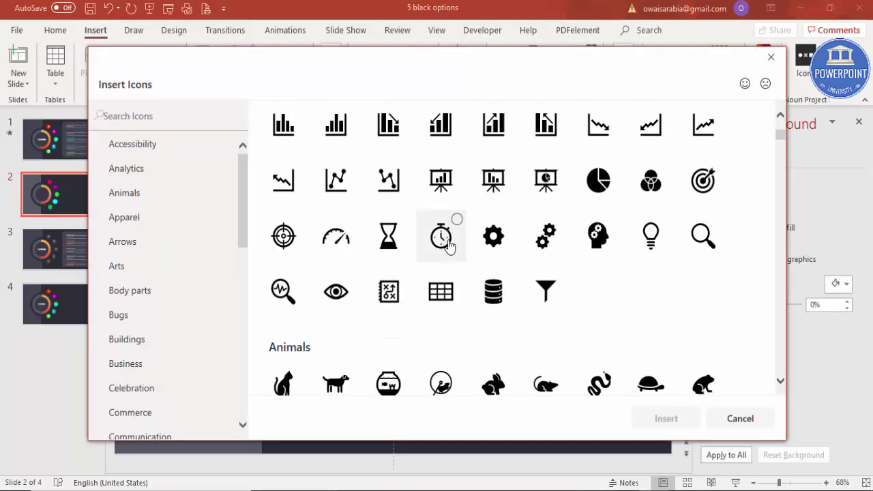
pyautogui.click(447, 253)
pyautogui.click(591, 251)
pyautogui.click(609, 197)
pyautogui.click(653, 188)
pyautogui.click(700, 190)
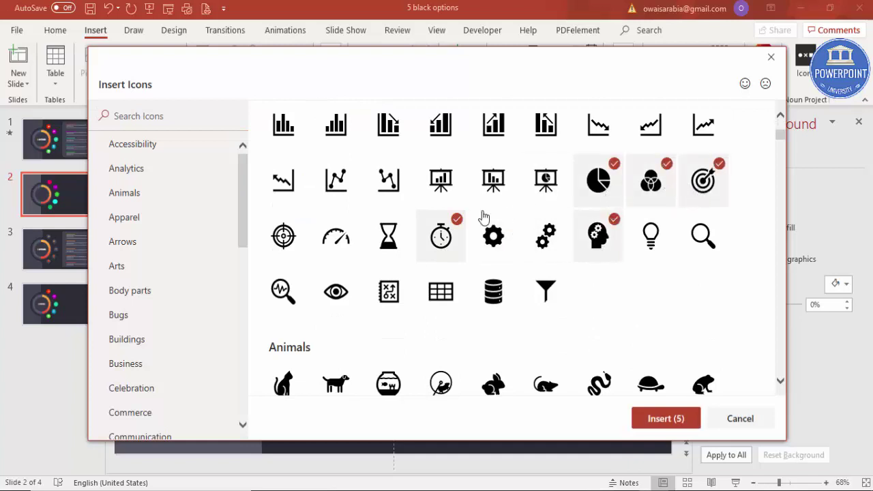
pyautogui.click(664, 419)
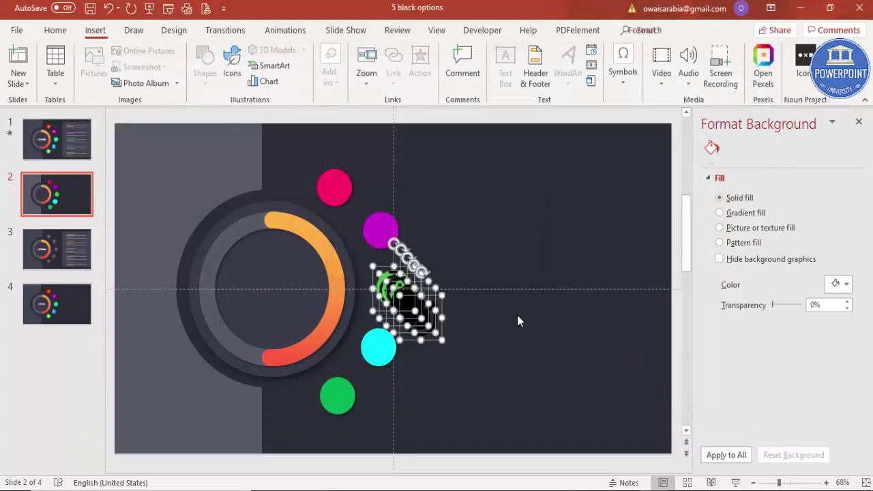
# - Size the five icons to 0.6 inches and colour them white
pyautogui.click(778, 58)
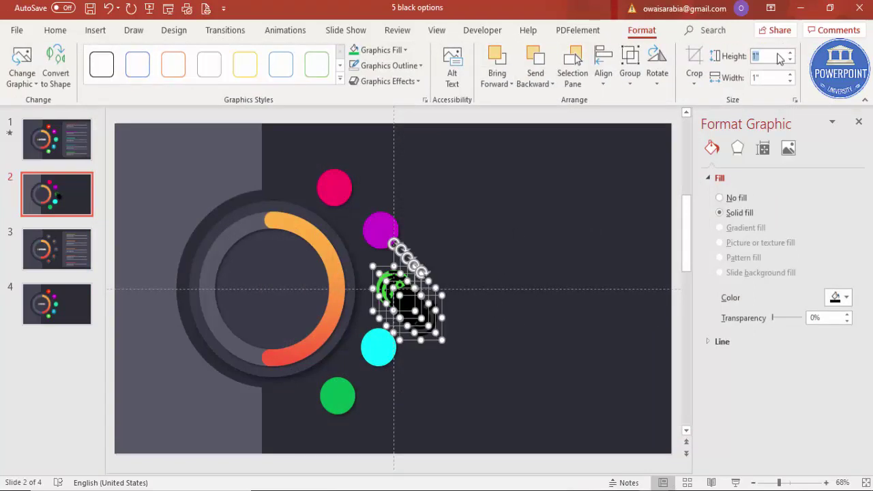
pyautogui.write('.6')
pyautogui.click(771, 77)
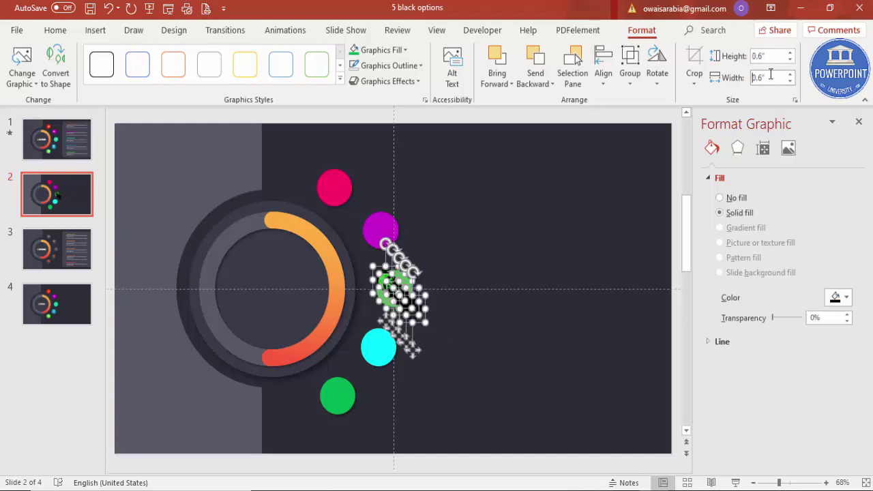
pyautogui.click(389, 52)
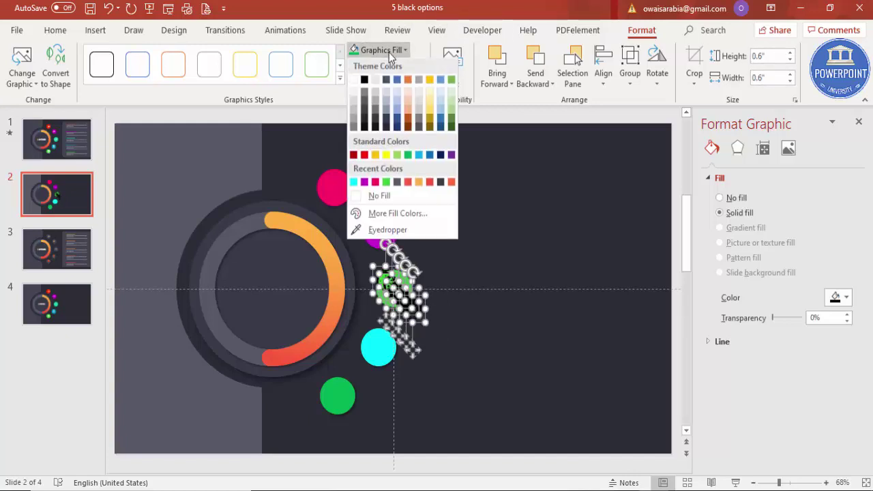
pyautogui.click(354, 81)
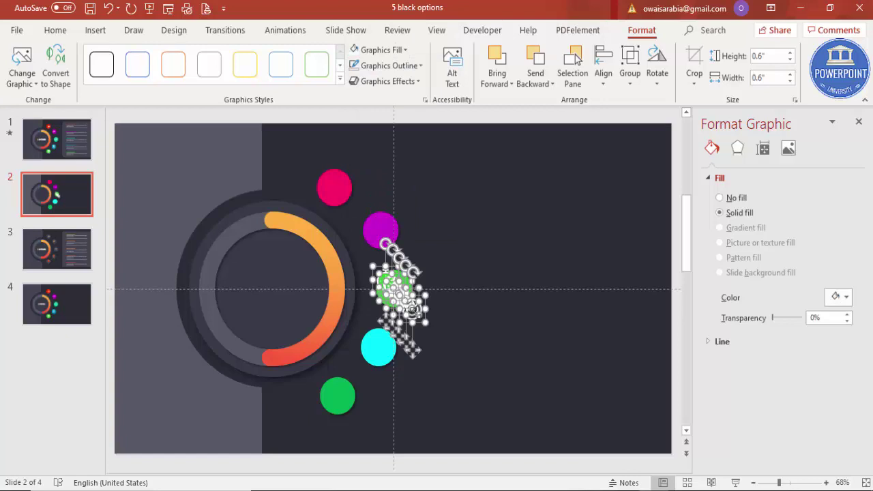
pyautogui.moveTo(418, 315); pyautogui.dragTo(472, 274)
pyautogui.hotkey('ctrl', 'z')
pyautogui.hotkey('ctrl', 'z')
pyautogui.hotkey('ctrl', 'z')
pyautogui.hotkey('ctrl', 'z')
pyautogui.hotkey('ctrl', 'z')
pyautogui.hotkey('ctrl', 'z')
pyautogui.hotkey('ctrl', 'z')
# - Place the icons onto the pink, green and cyan dots
pyautogui.moveTo(468, 283); pyautogui.dragTo(324, 178)
pyautogui.moveTo(469, 282); pyautogui.dragTo(395, 290)
pyautogui.moveTo(501, 310); pyautogui.dragTo(339, 396)
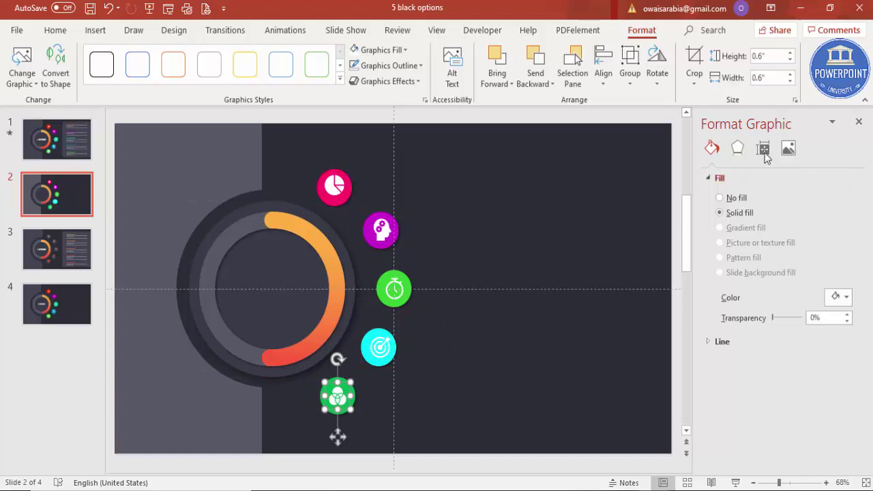
# - Apply an outer shadow preset to the green icon
pyautogui.click(738, 149)
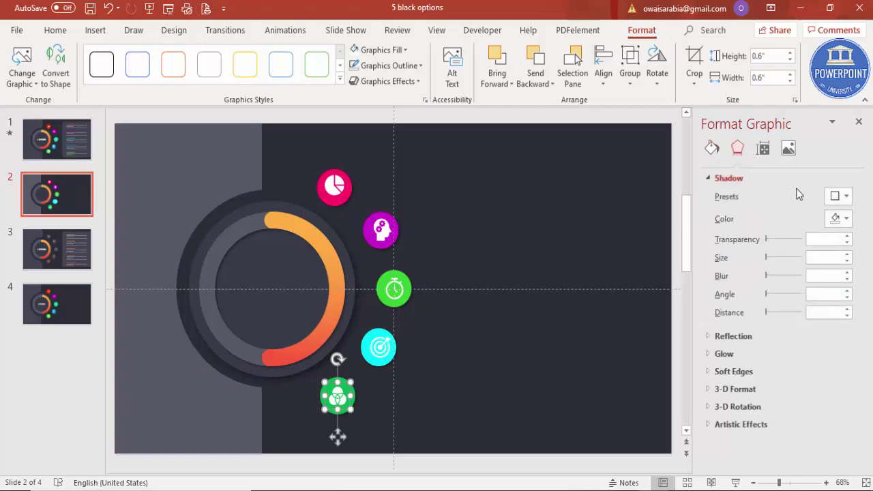
pyautogui.click(839, 196)
pyautogui.click(769, 291)
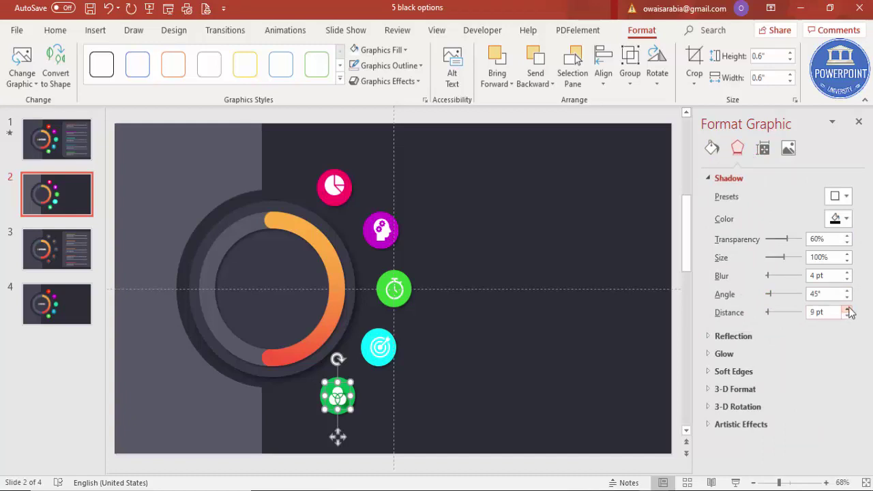
# - Give the cyan, green, purple and pink icons the same outer offset shadow
pyautogui.click(380, 350)
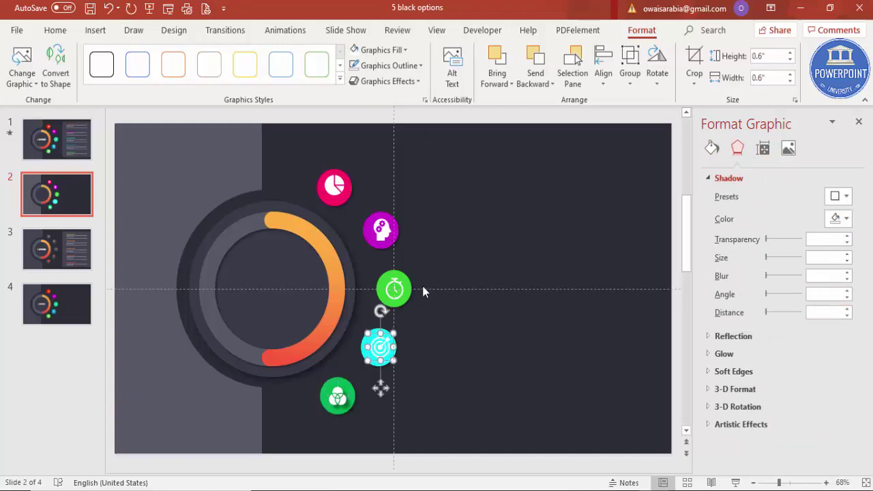
pyautogui.keyDown('shift'); pyautogui.click(396, 291); pyautogui.keyUp('shift')
pyautogui.keyDown('shift'); pyautogui.click(380, 228); pyautogui.keyUp('shift')
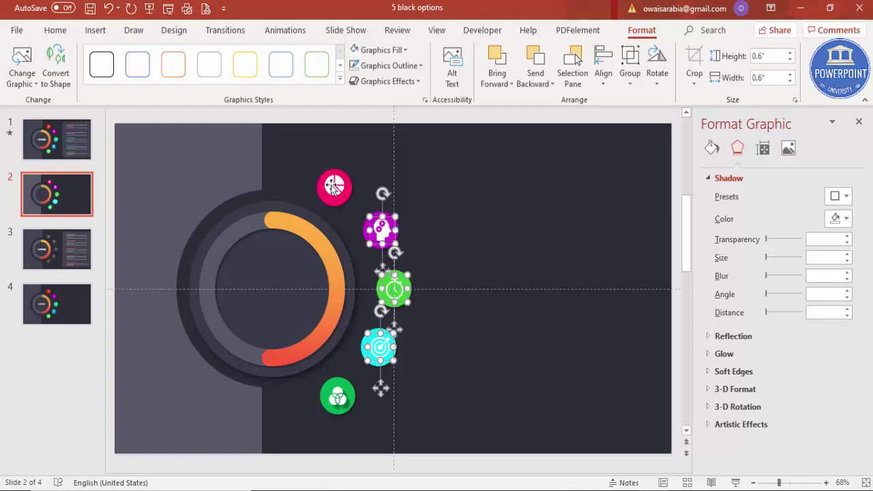
pyautogui.keyDown('shift'); pyautogui.click(334, 186); pyautogui.keyUp('shift')
pyautogui.click(829, 199)
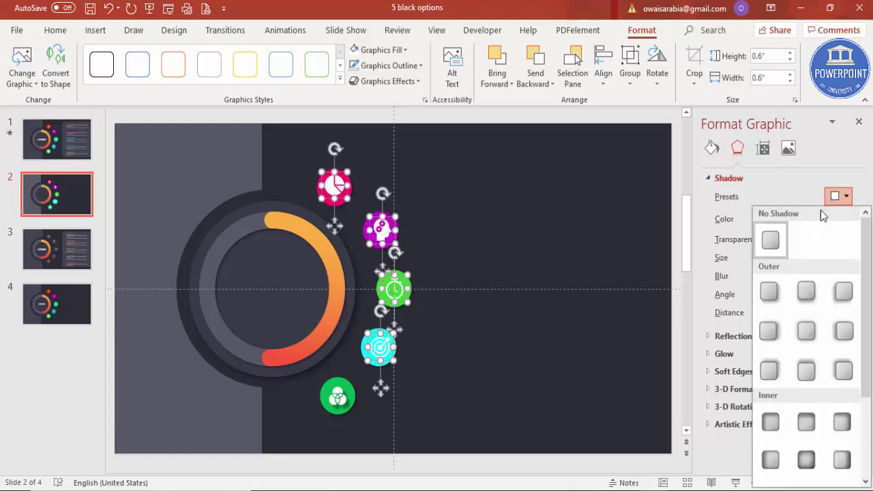
pyautogui.click(779, 290)
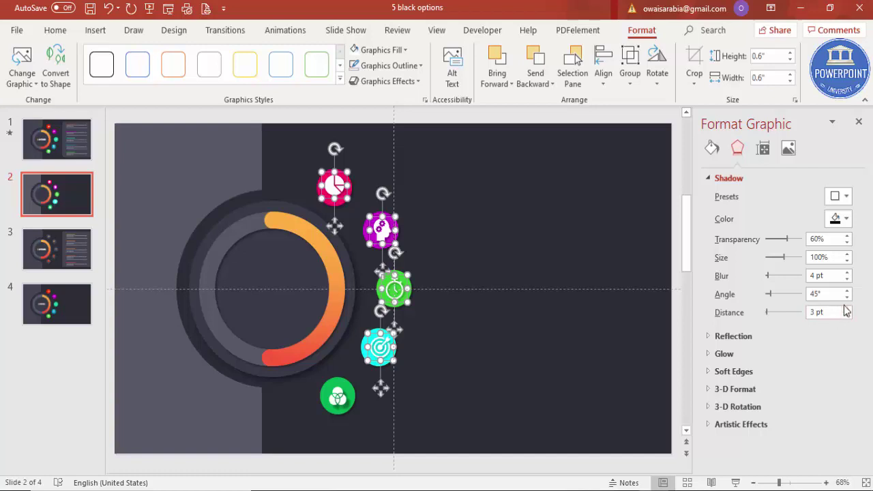
pyautogui.click(485, 227)
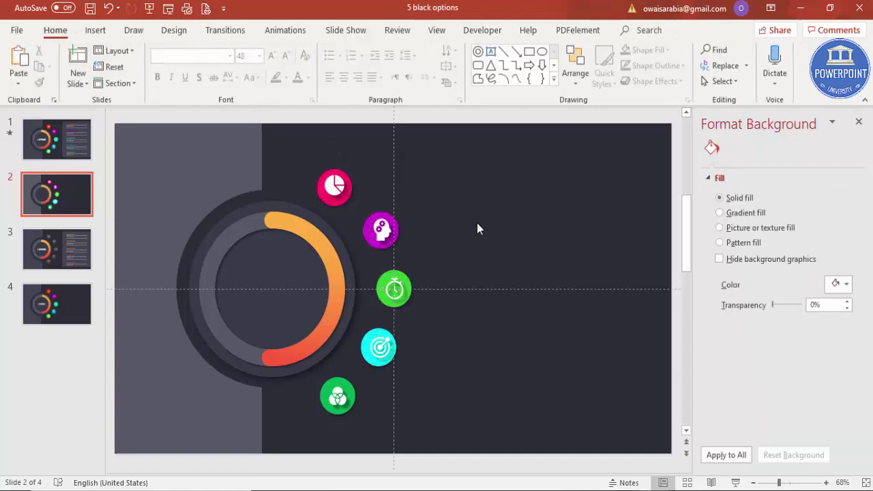
# - Give the left grey panel an outer offset shadow with 4 pt blur and 9 pt distance
pyautogui.click(195, 184)
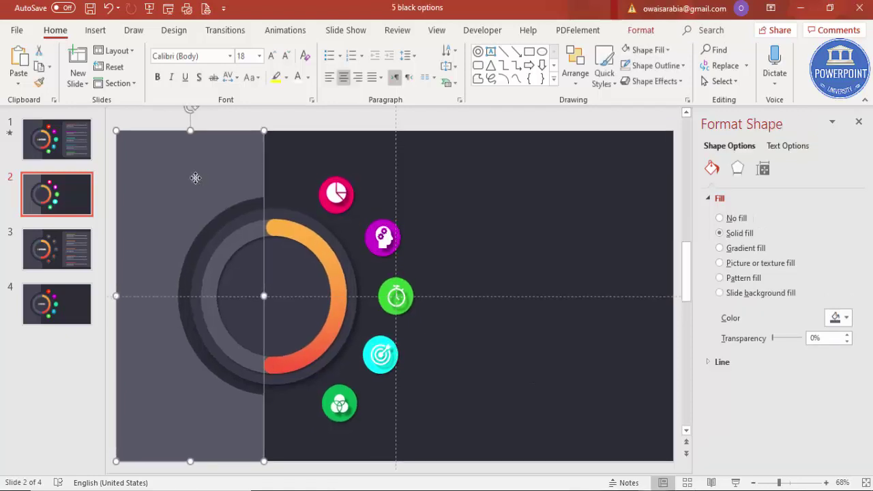
pyautogui.click(737, 170)
pyautogui.click(845, 217)
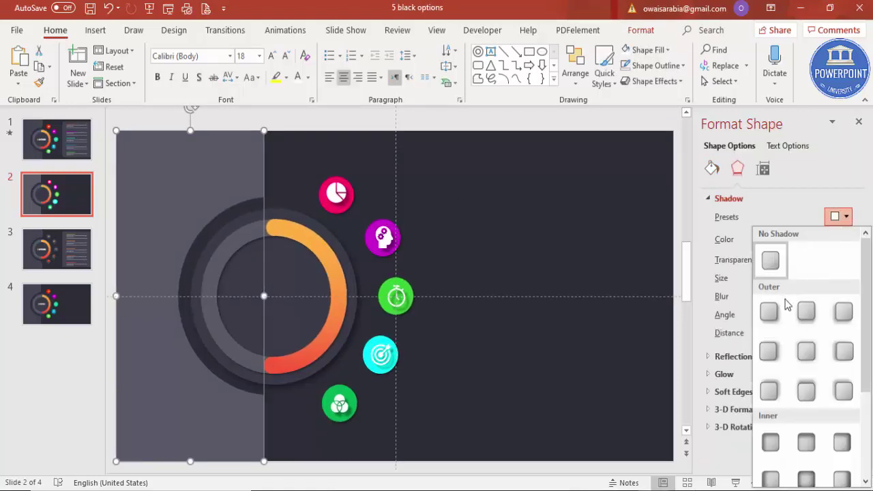
pyautogui.click(769, 311)
pyautogui.click(846, 331)
pyautogui.click(845, 330)
pyautogui.click(846, 331)
pyautogui.click(846, 330)
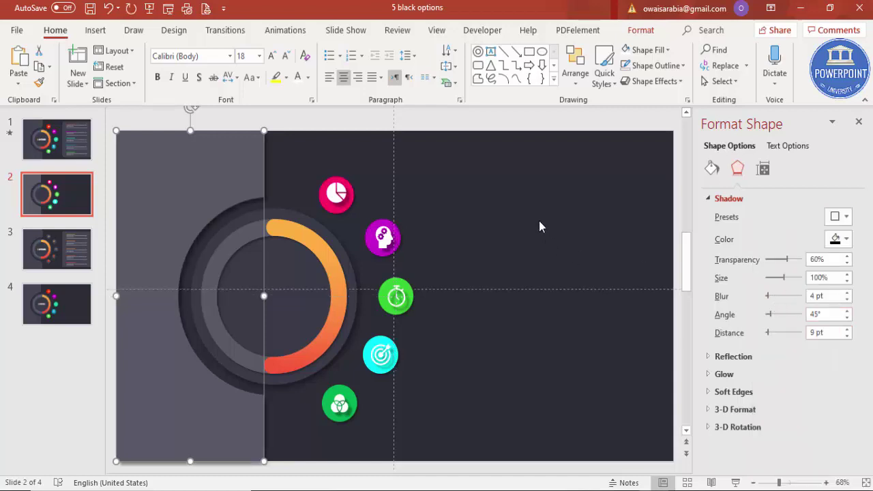
pyautogui.click(620, 200)
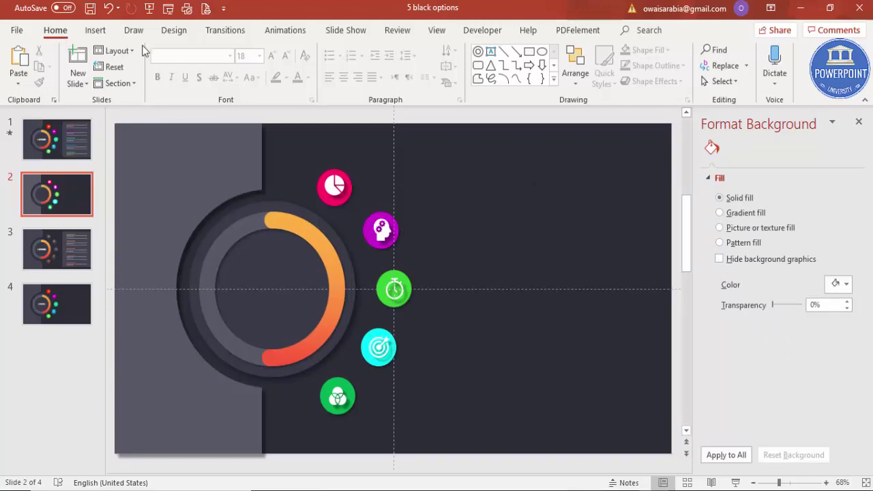
pyautogui.click(95, 30)
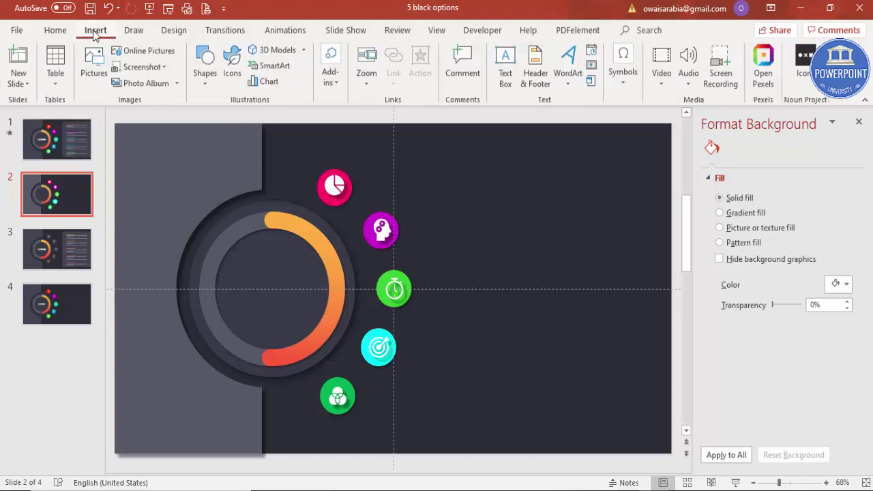
# - Draw a top-corners-rounded rectangle at the right and rotate it 90° left
pyautogui.click(205, 76)
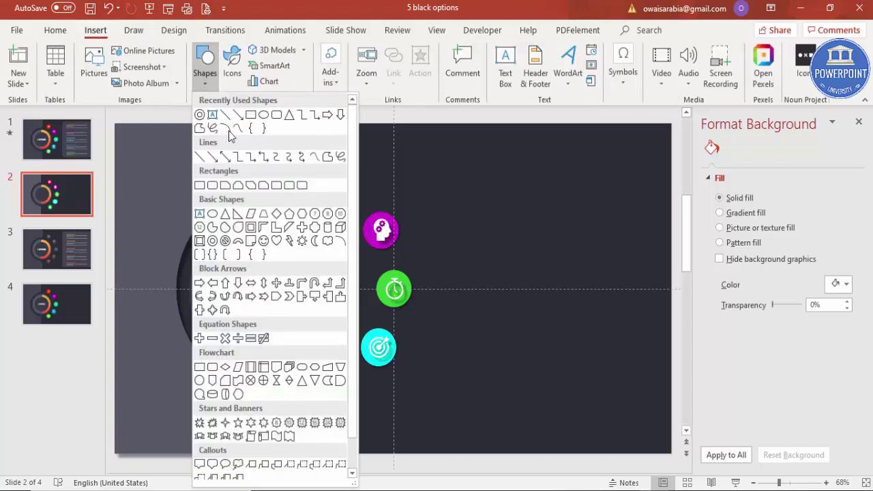
pyautogui.click(290, 186)
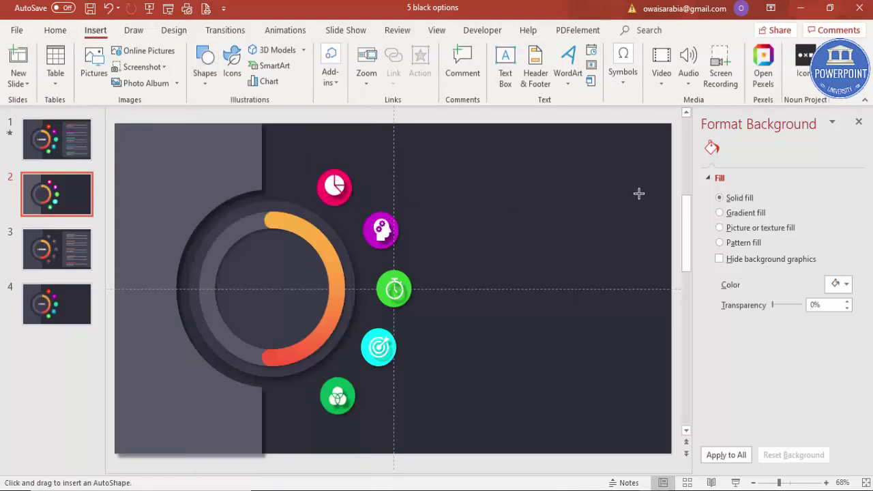
pyautogui.moveTo(637, 191); pyautogui.dragTo(456, 414)
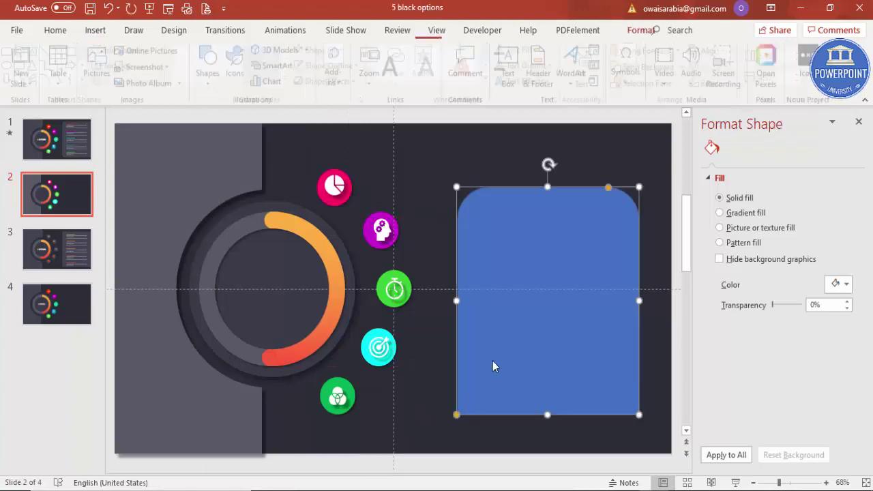
pyautogui.click(719, 83)
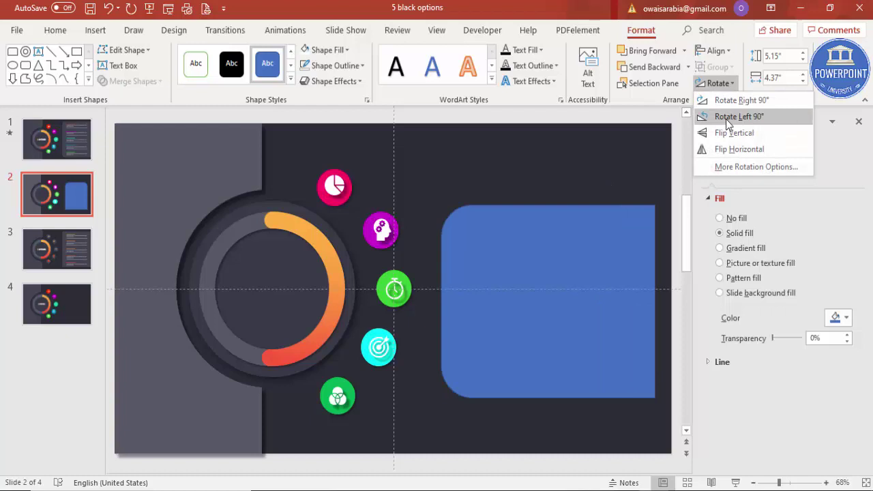
pyautogui.click(739, 116)
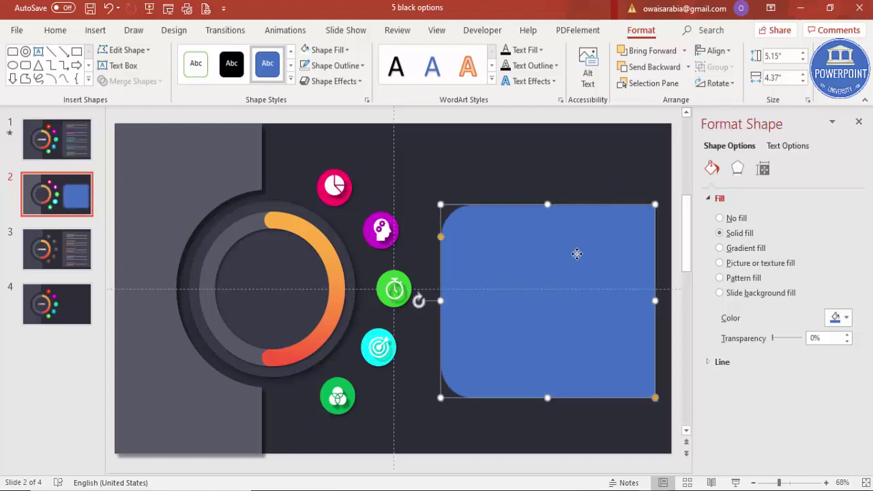
pyautogui.moveTo(582, 253); pyautogui.dragTo(592, 251)
# - Stretch the panel to 6.14 inches tall and reduce its corner rounding
pyautogui.moveTo(566, 202); pyautogui.dragTo(566, 157)
pyautogui.moveTo(564, 395); pyautogui.dragTo(566, 427)
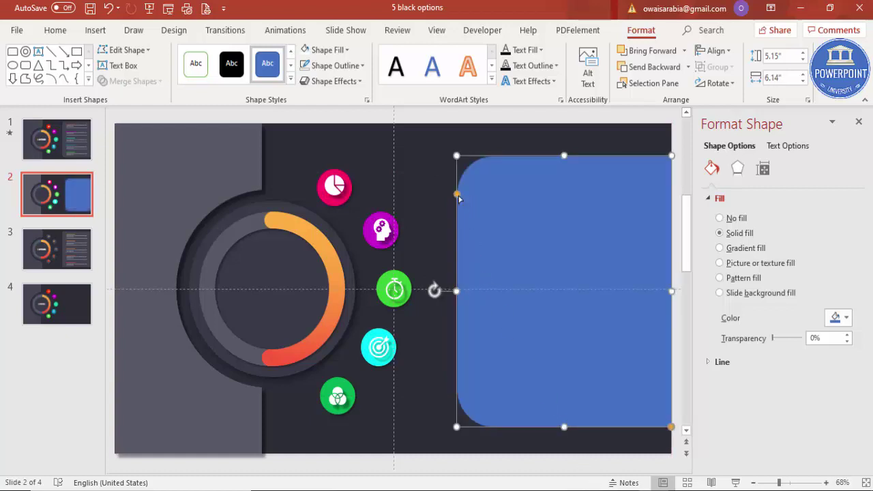
pyautogui.moveTo(458, 195); pyautogui.dragTo(460, 177)
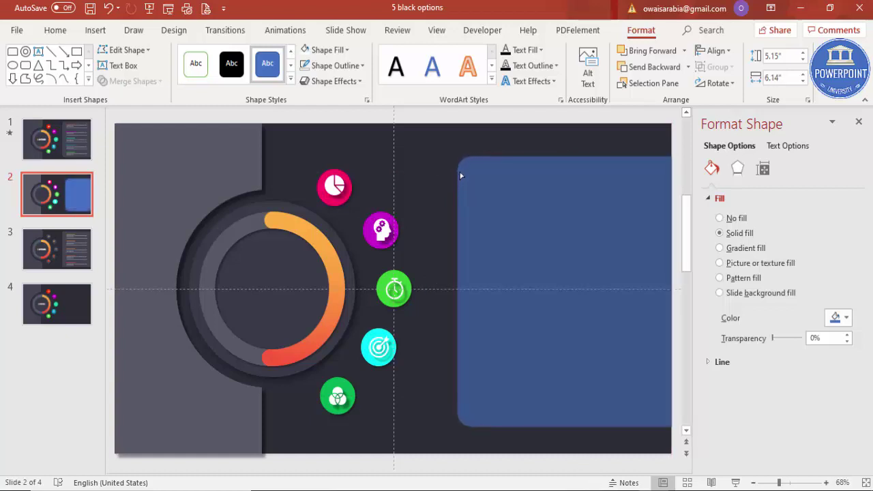
pyautogui.moveTo(460, 175); pyautogui.dragTo(461, 176)
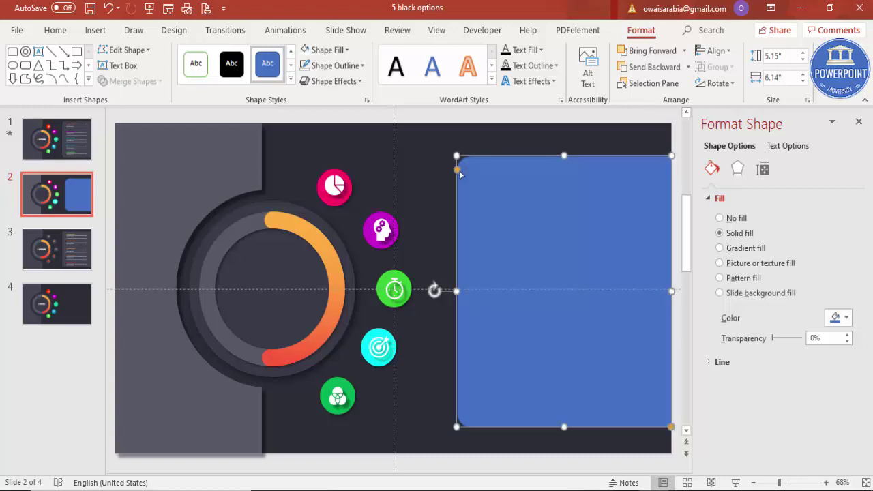
# - Sample the left panel's grey with the eyedropper as the right panel's fill
pyautogui.click(326, 50)
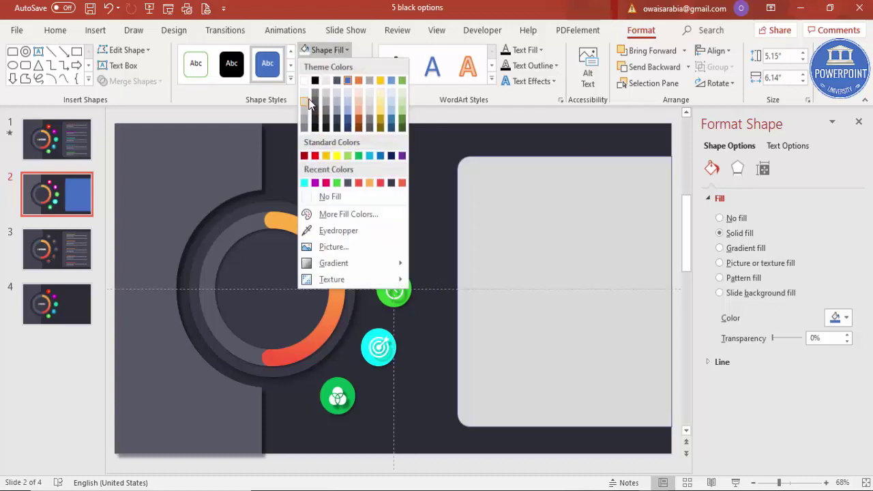
pyautogui.click(336, 230)
pyautogui.click(245, 149)
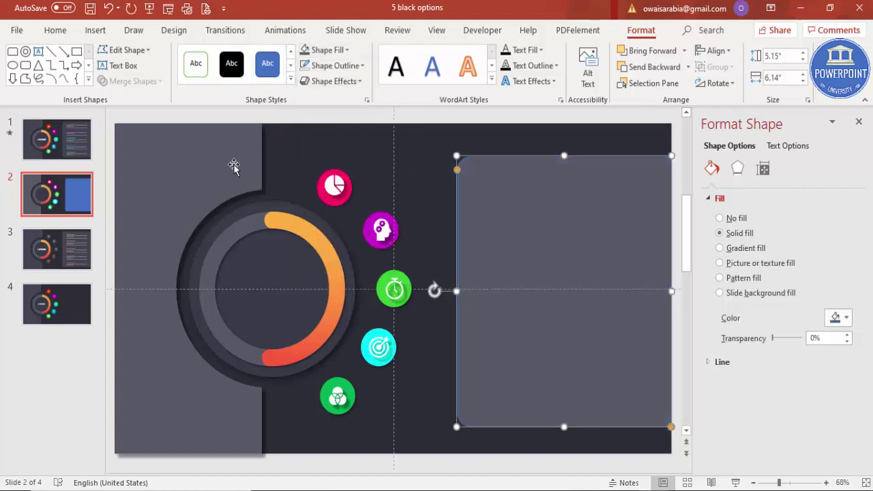
# - Bring up the right panel's outline options and its Format Shape shadow presets
pyautogui.click(334, 65)
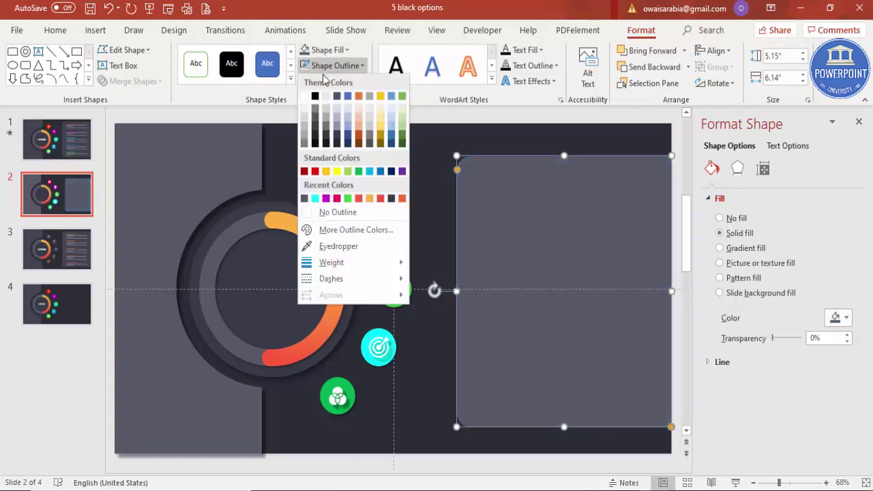
pyautogui.click(737, 168)
pyautogui.click(838, 216)
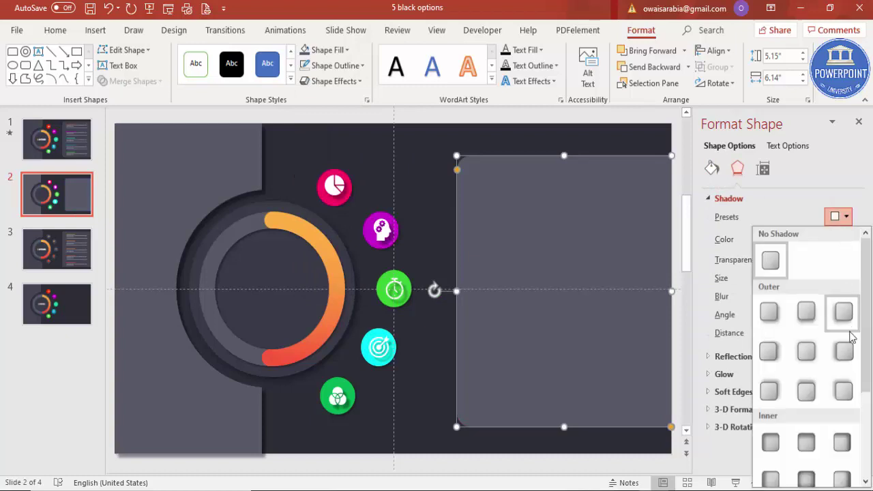